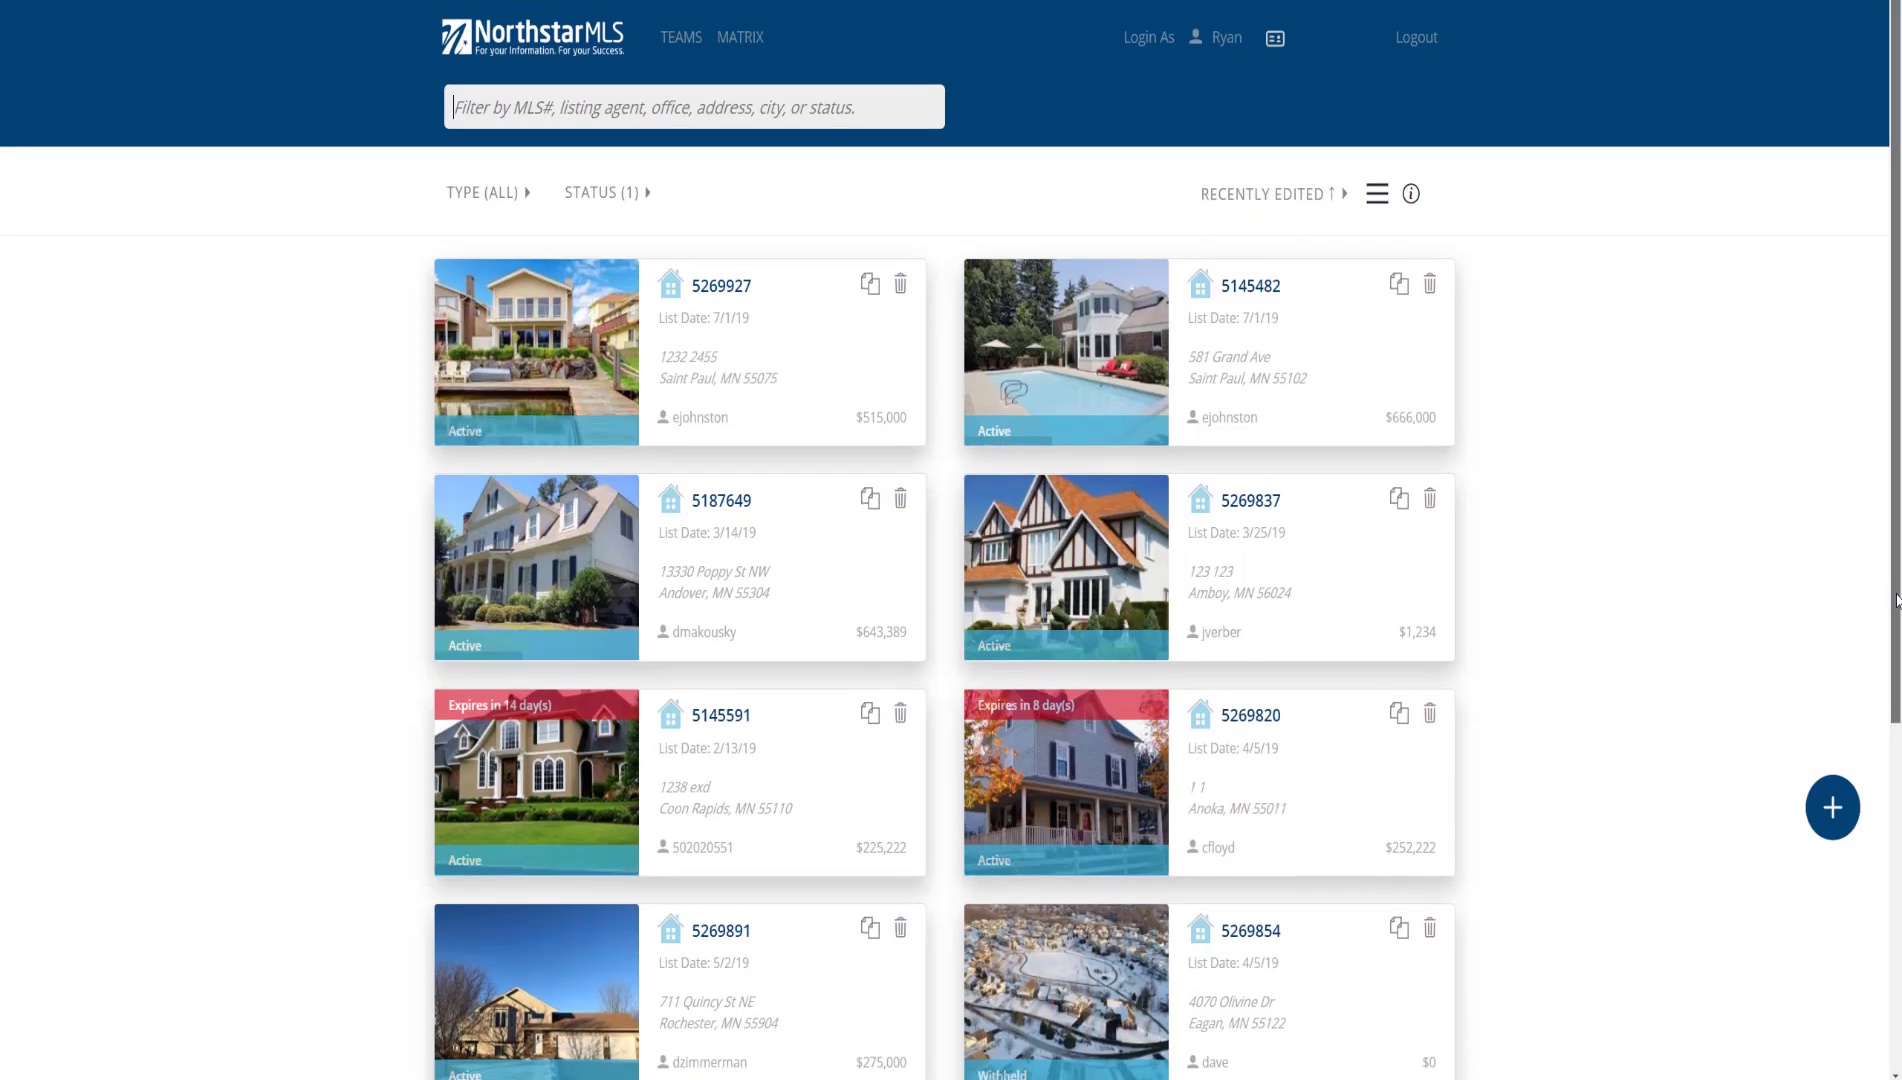
Filter the listings to the city Bloomington, MN with Active status
drag(1897, 665, 1893, 773)
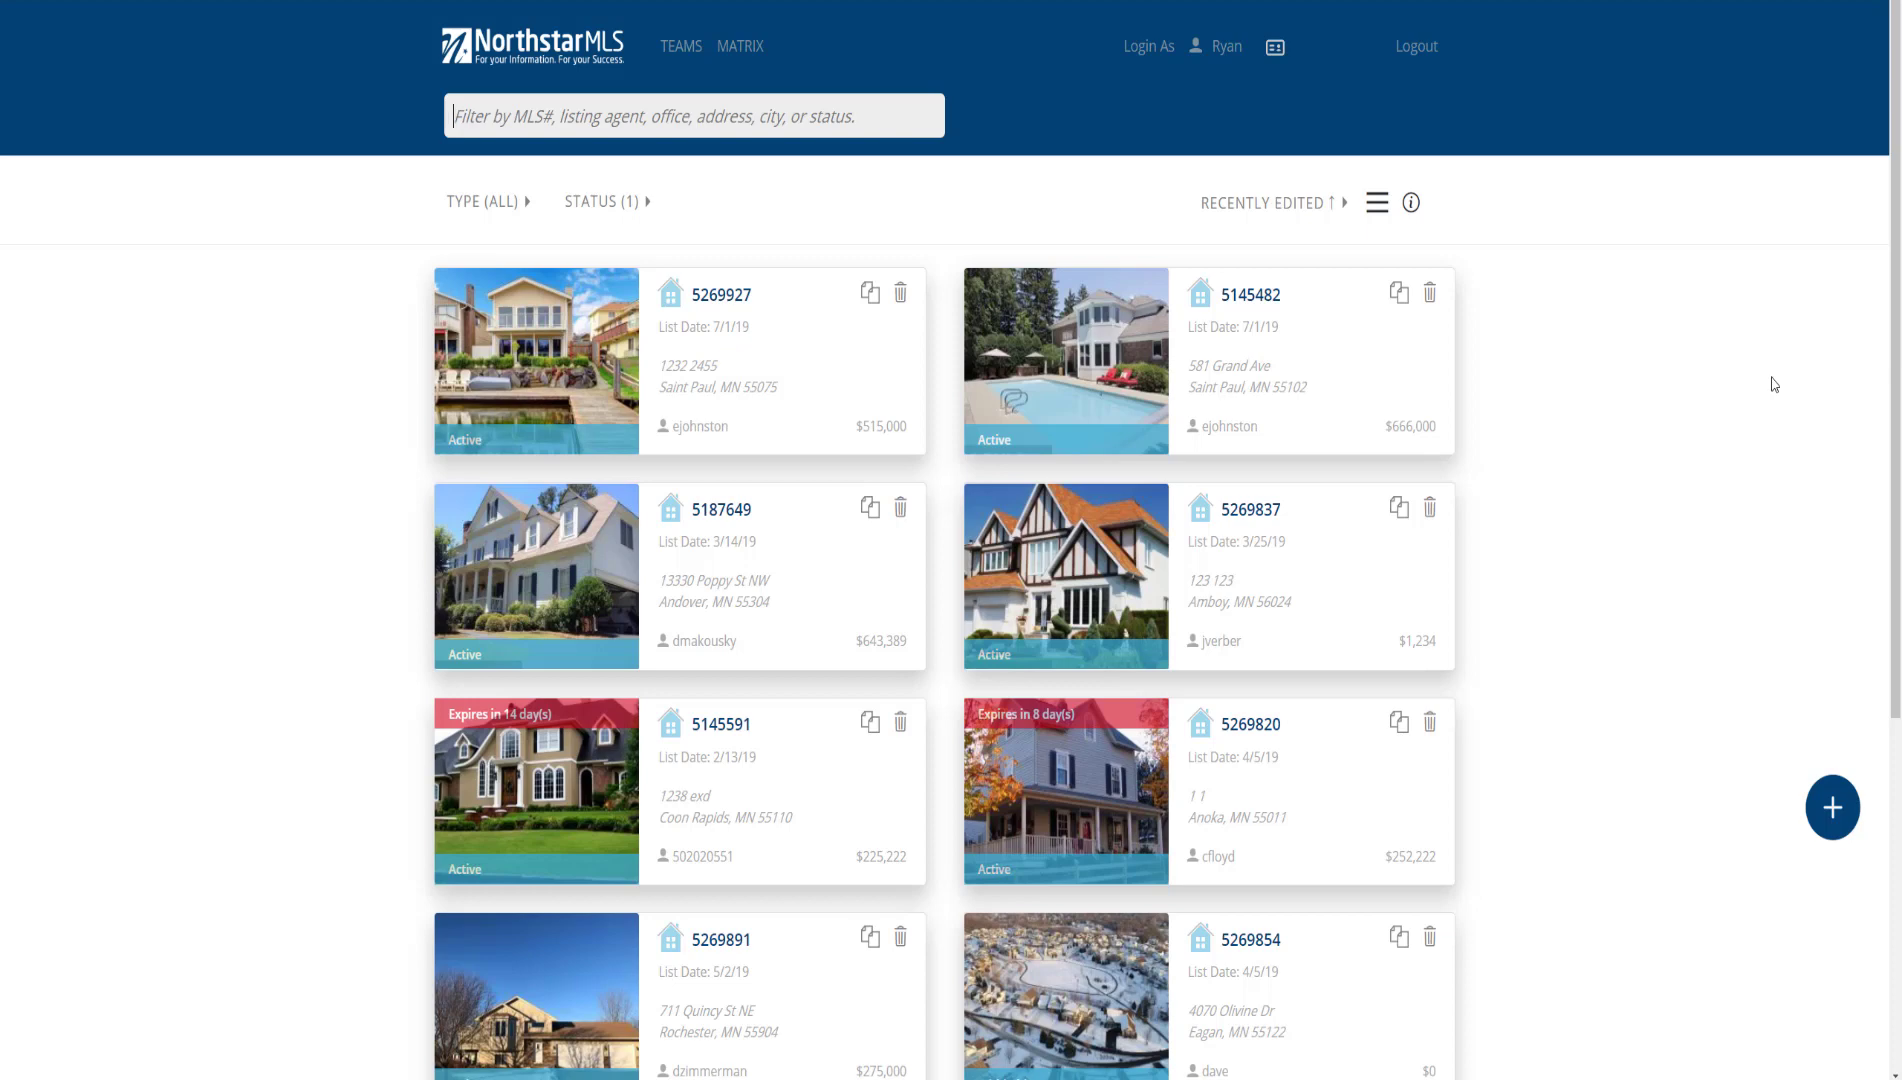
text(Blooming)
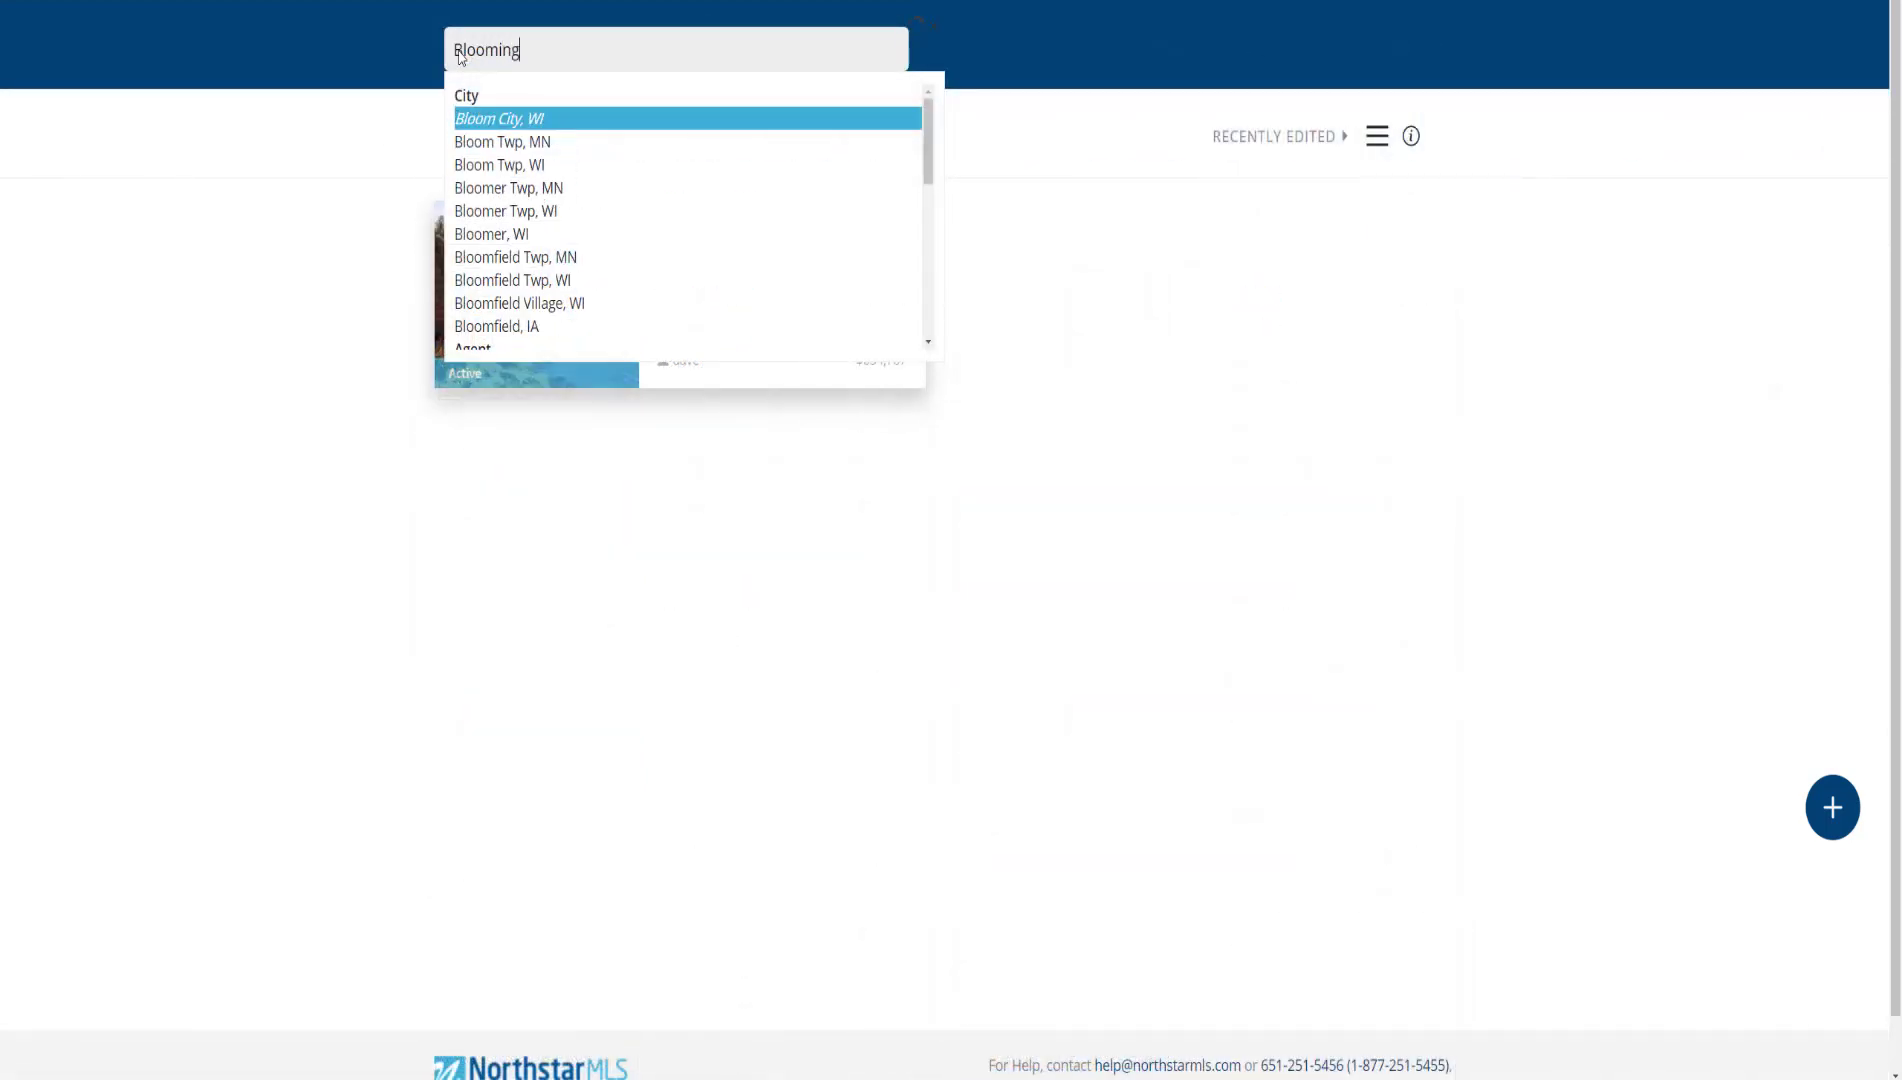
text(ton)
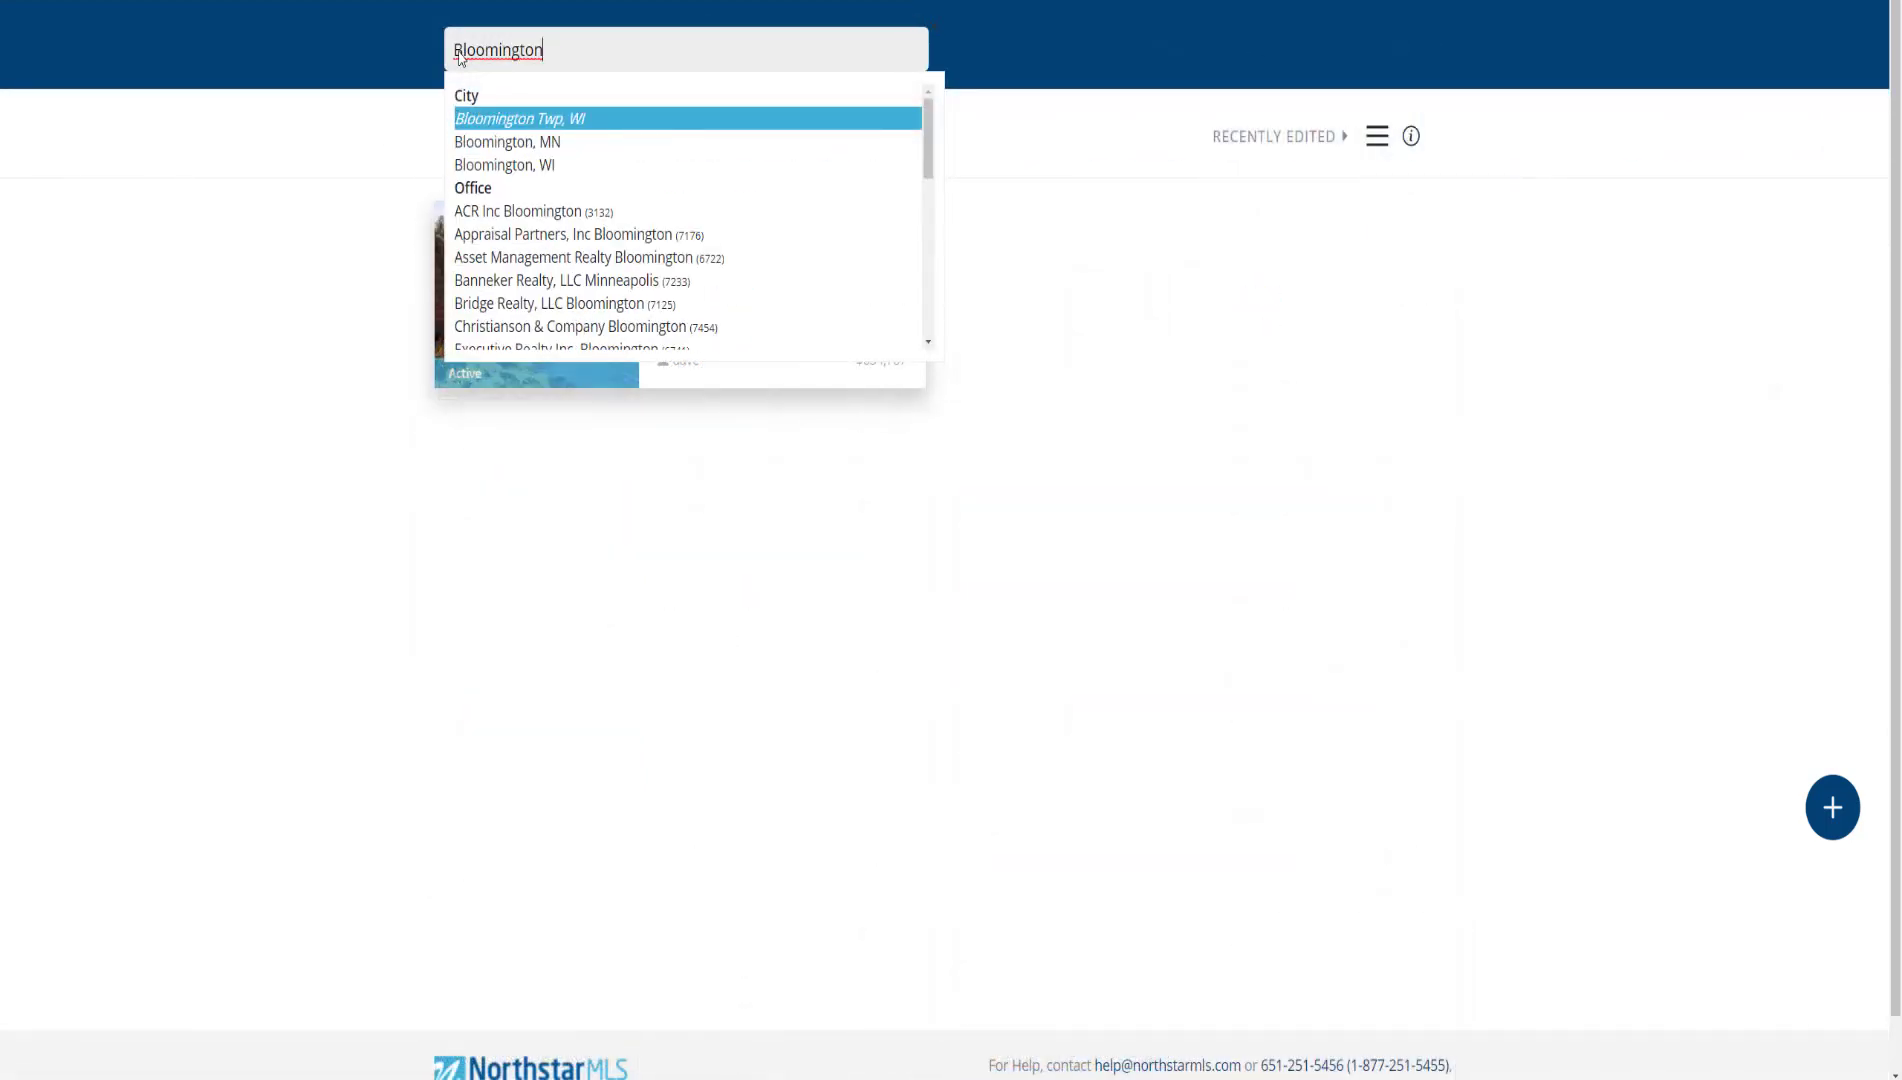
click(475, 143)
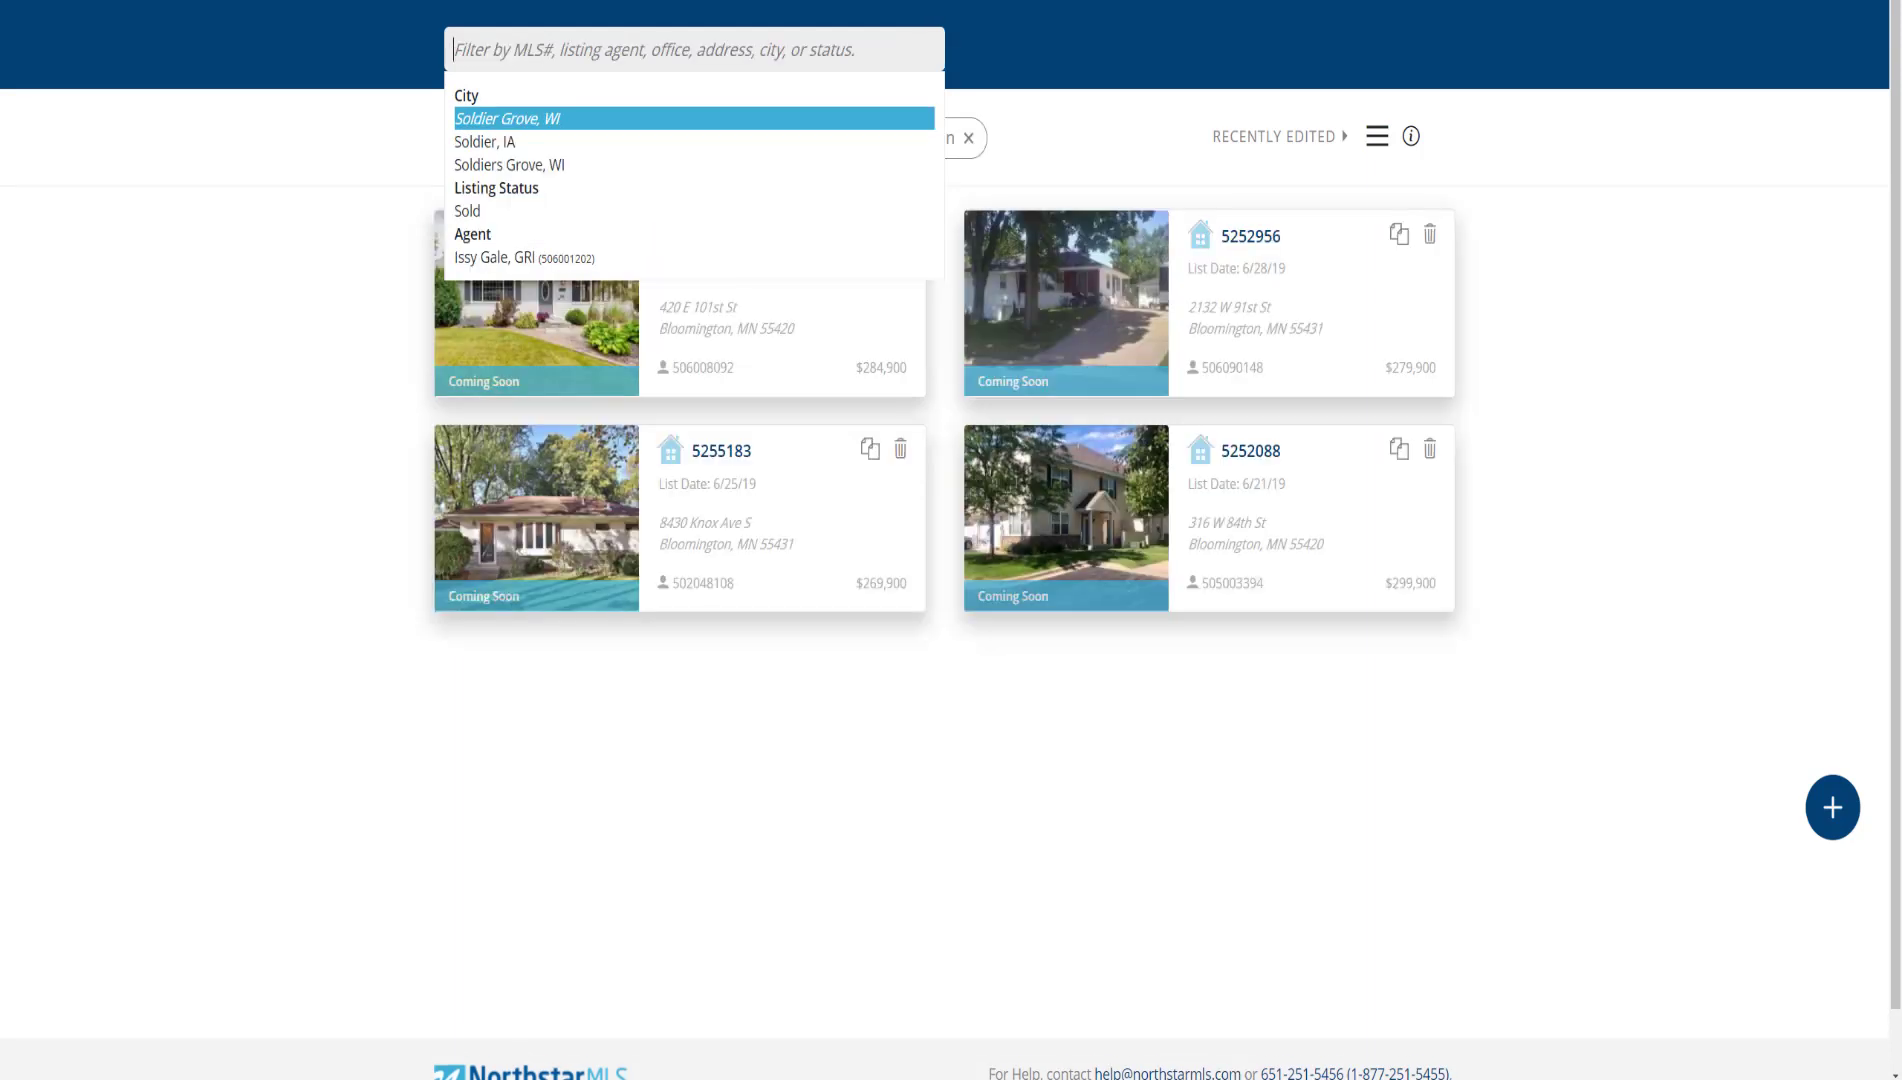
text(Active)
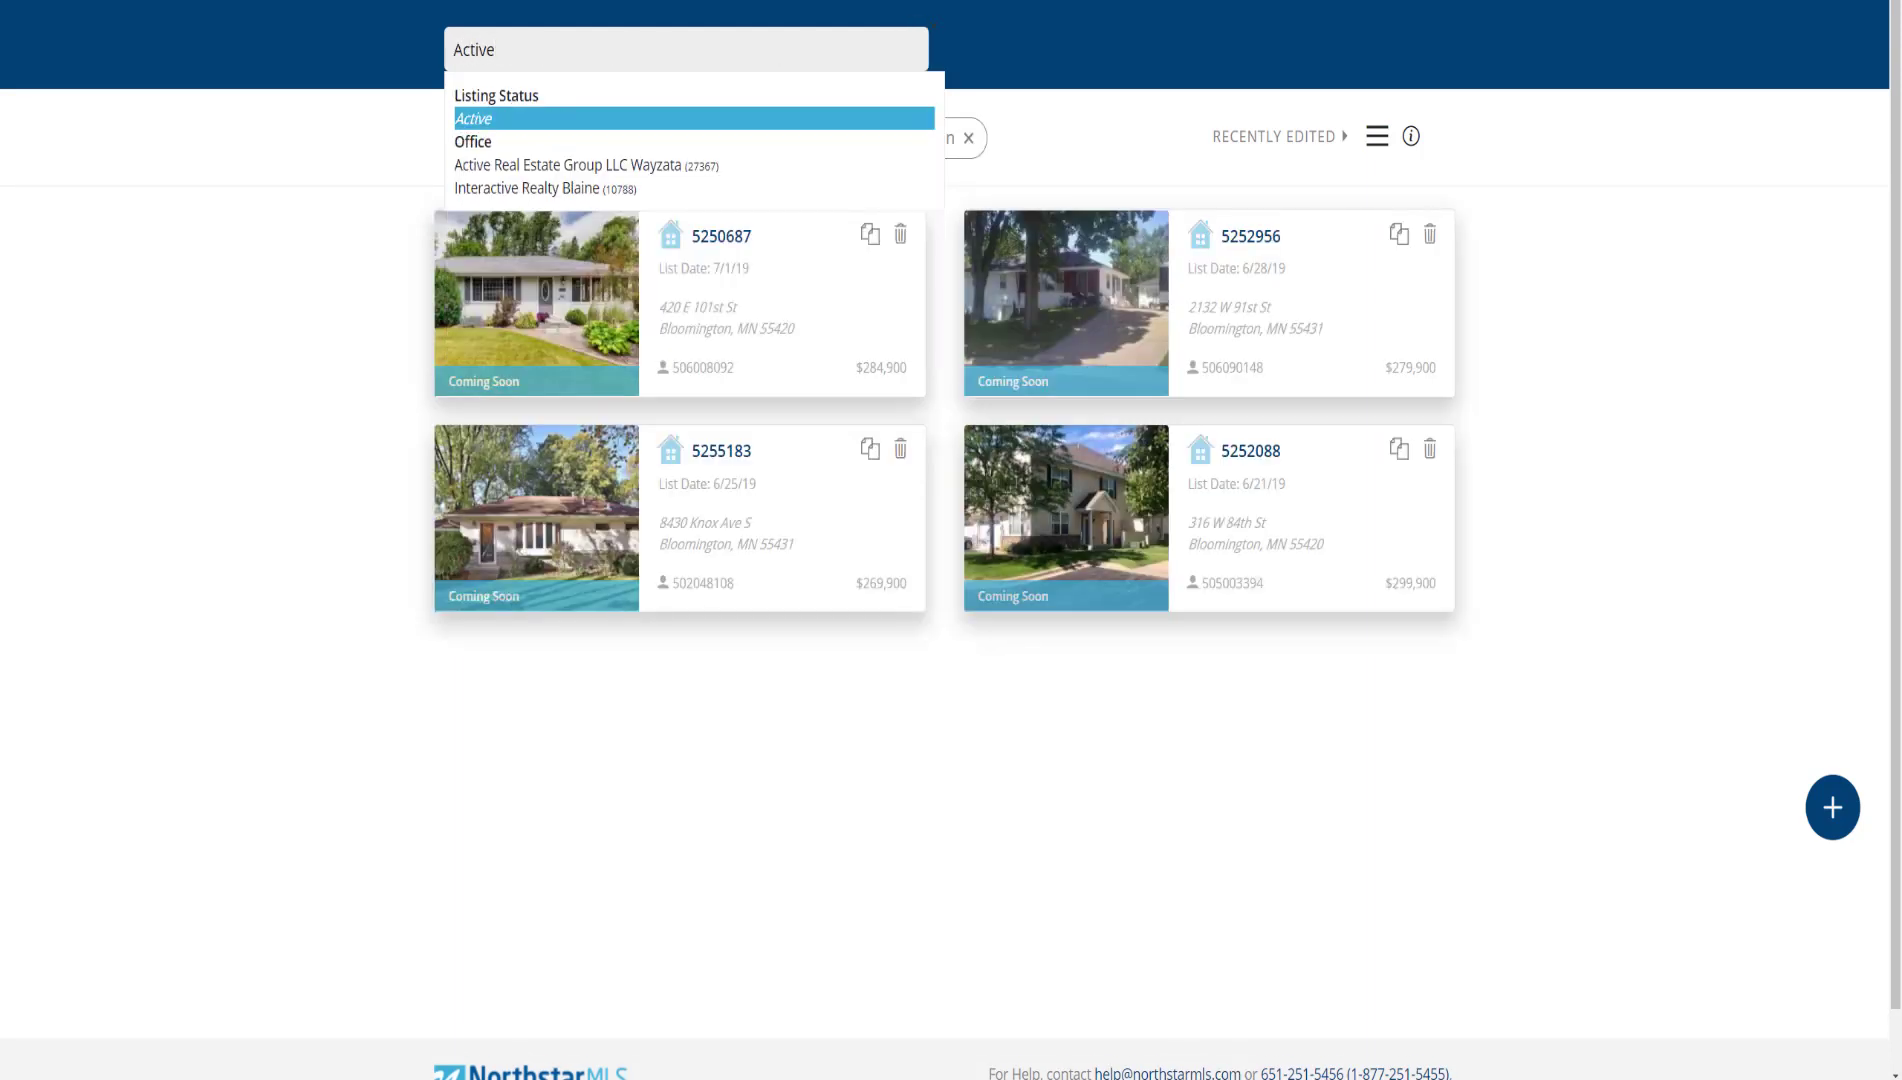
key(Return)
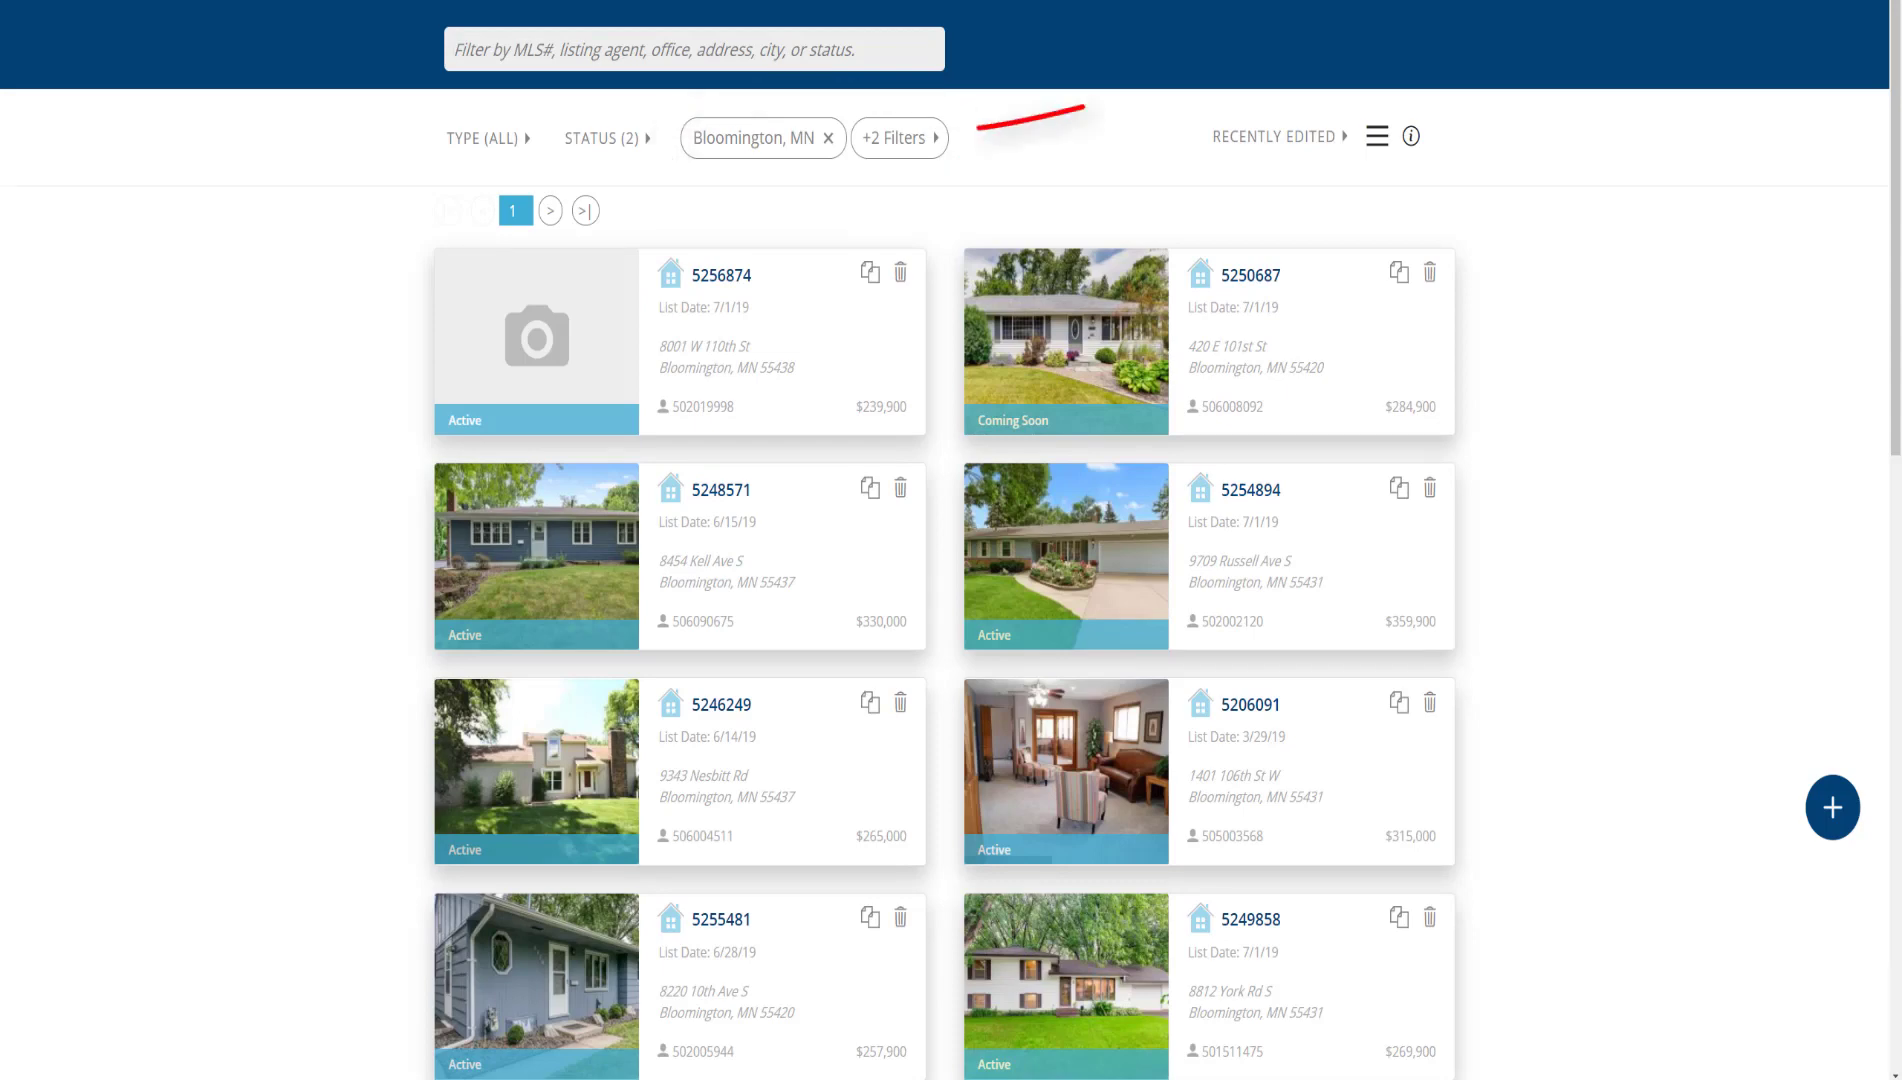
Remove the Coming Soon status from the extra filters
click(925, 148)
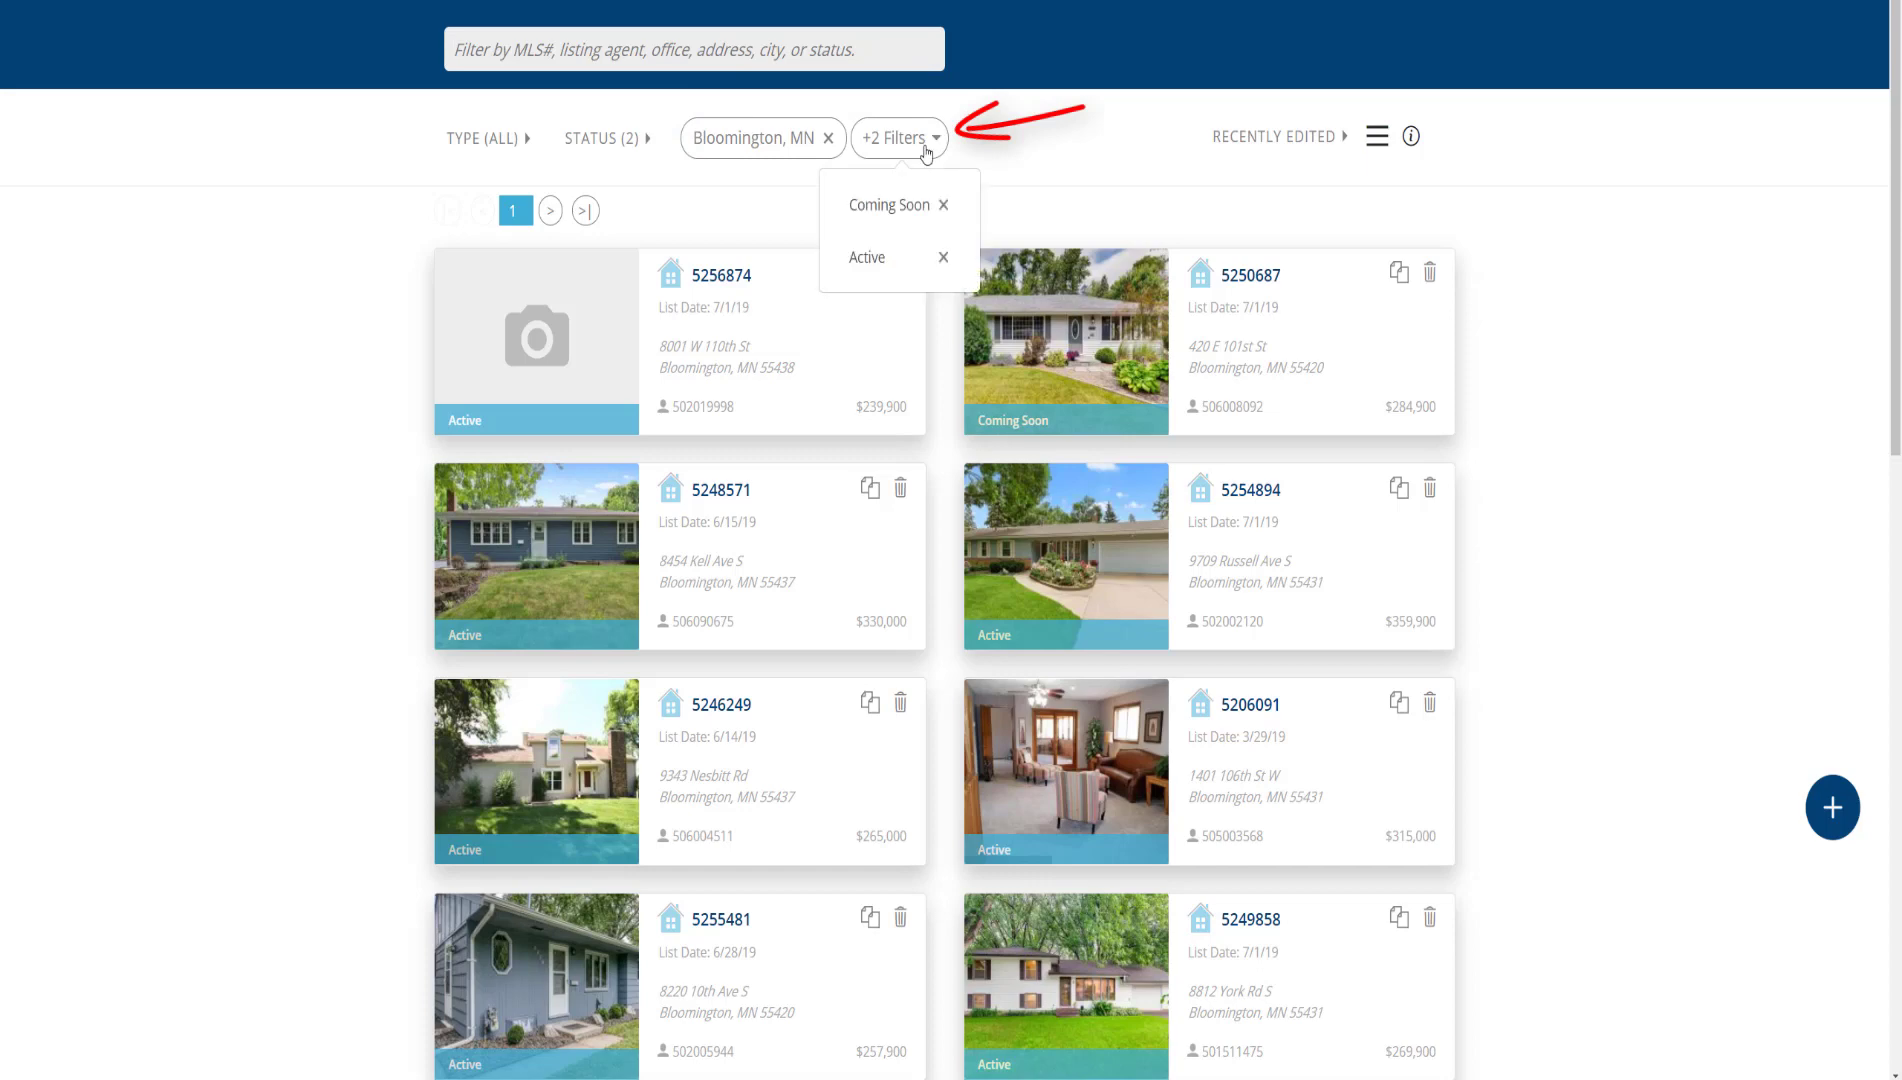
click(925, 148)
click(925, 148)
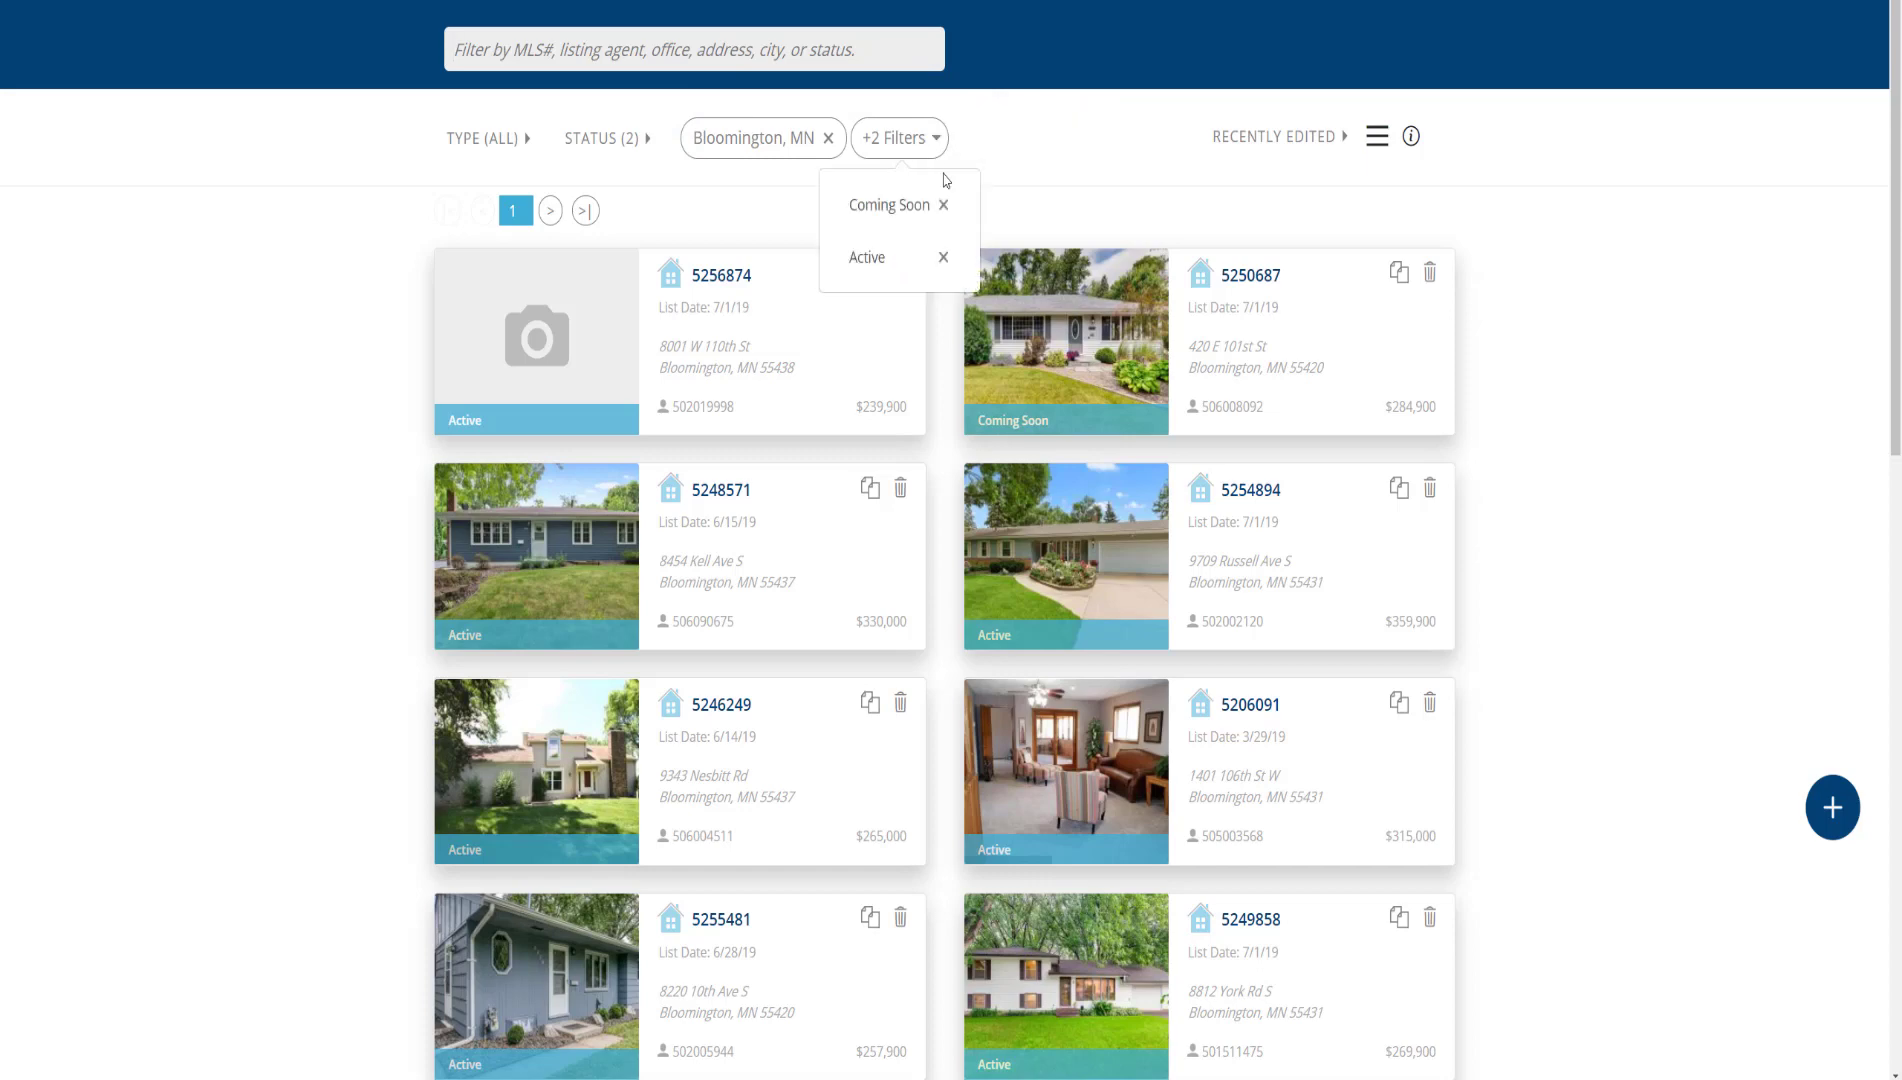
click(943, 205)
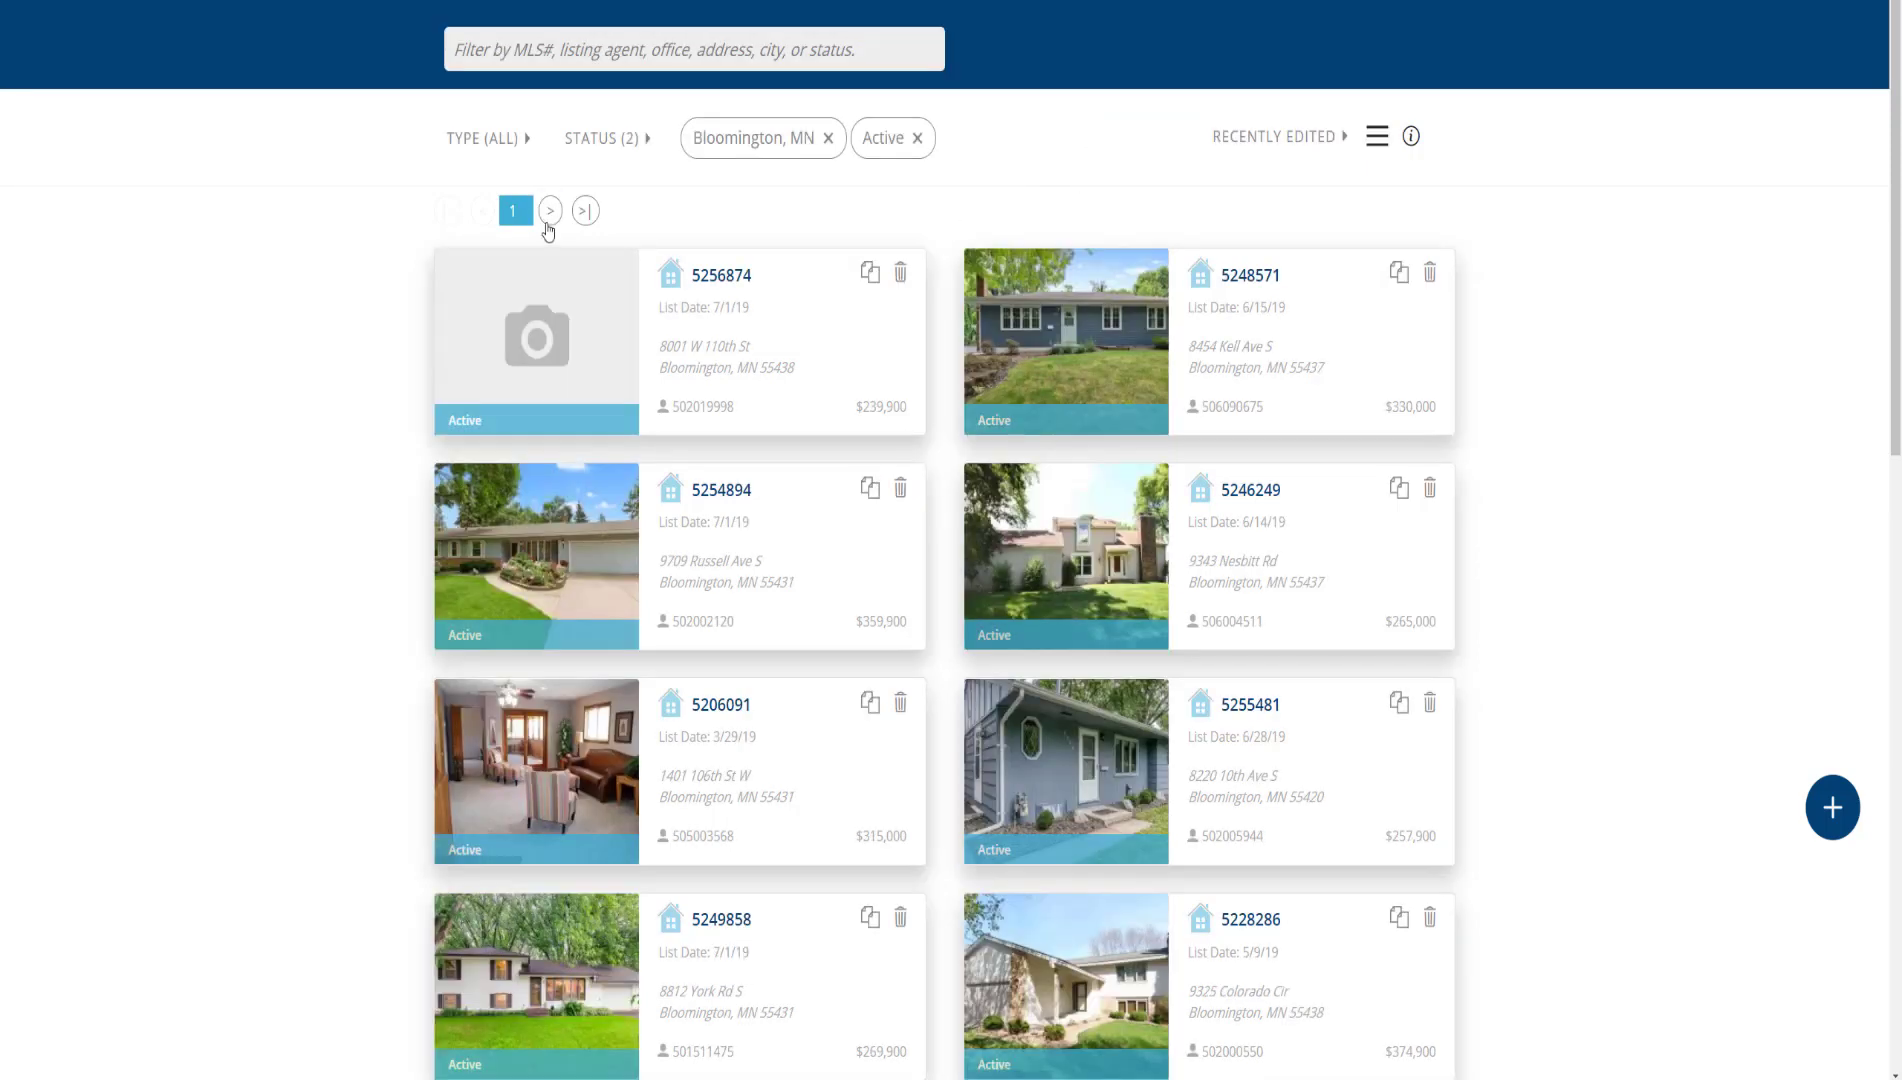
Page forward three times through the filtered listings
click(549, 211)
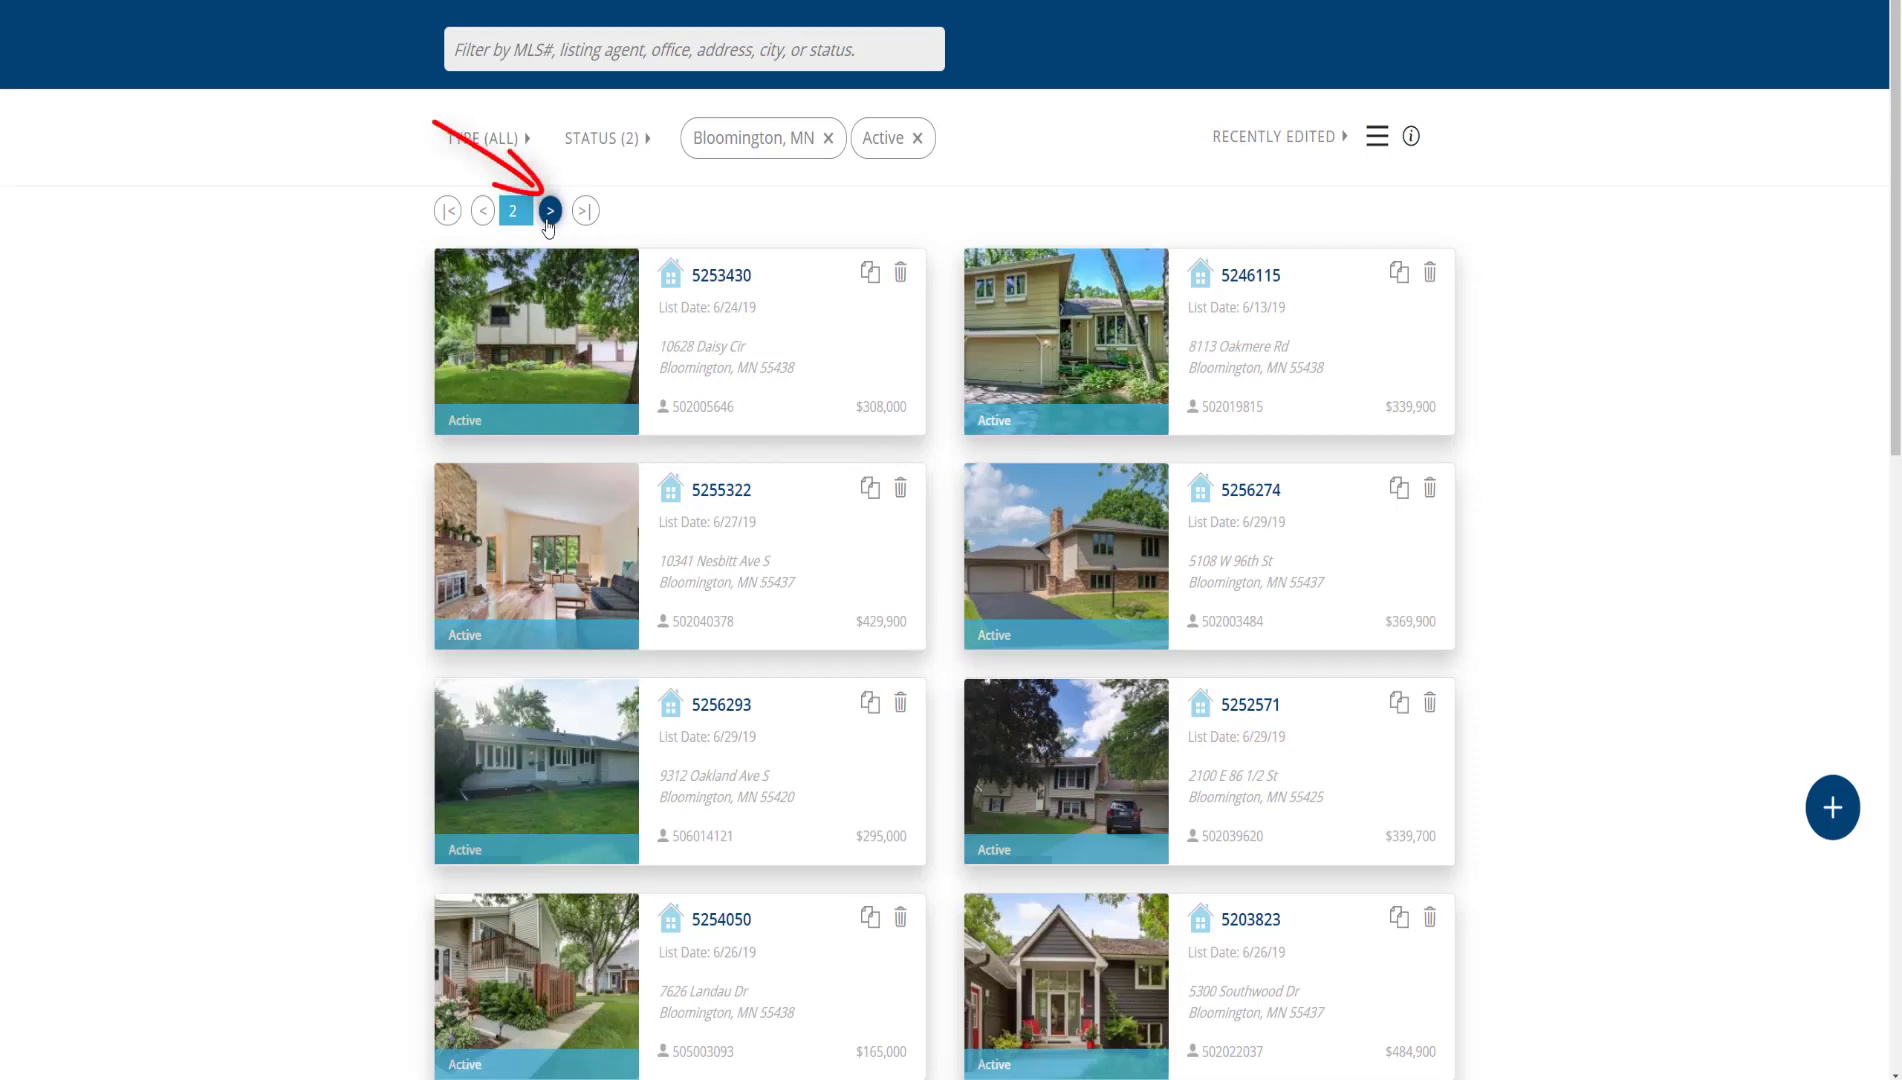
click(549, 211)
click(549, 211)
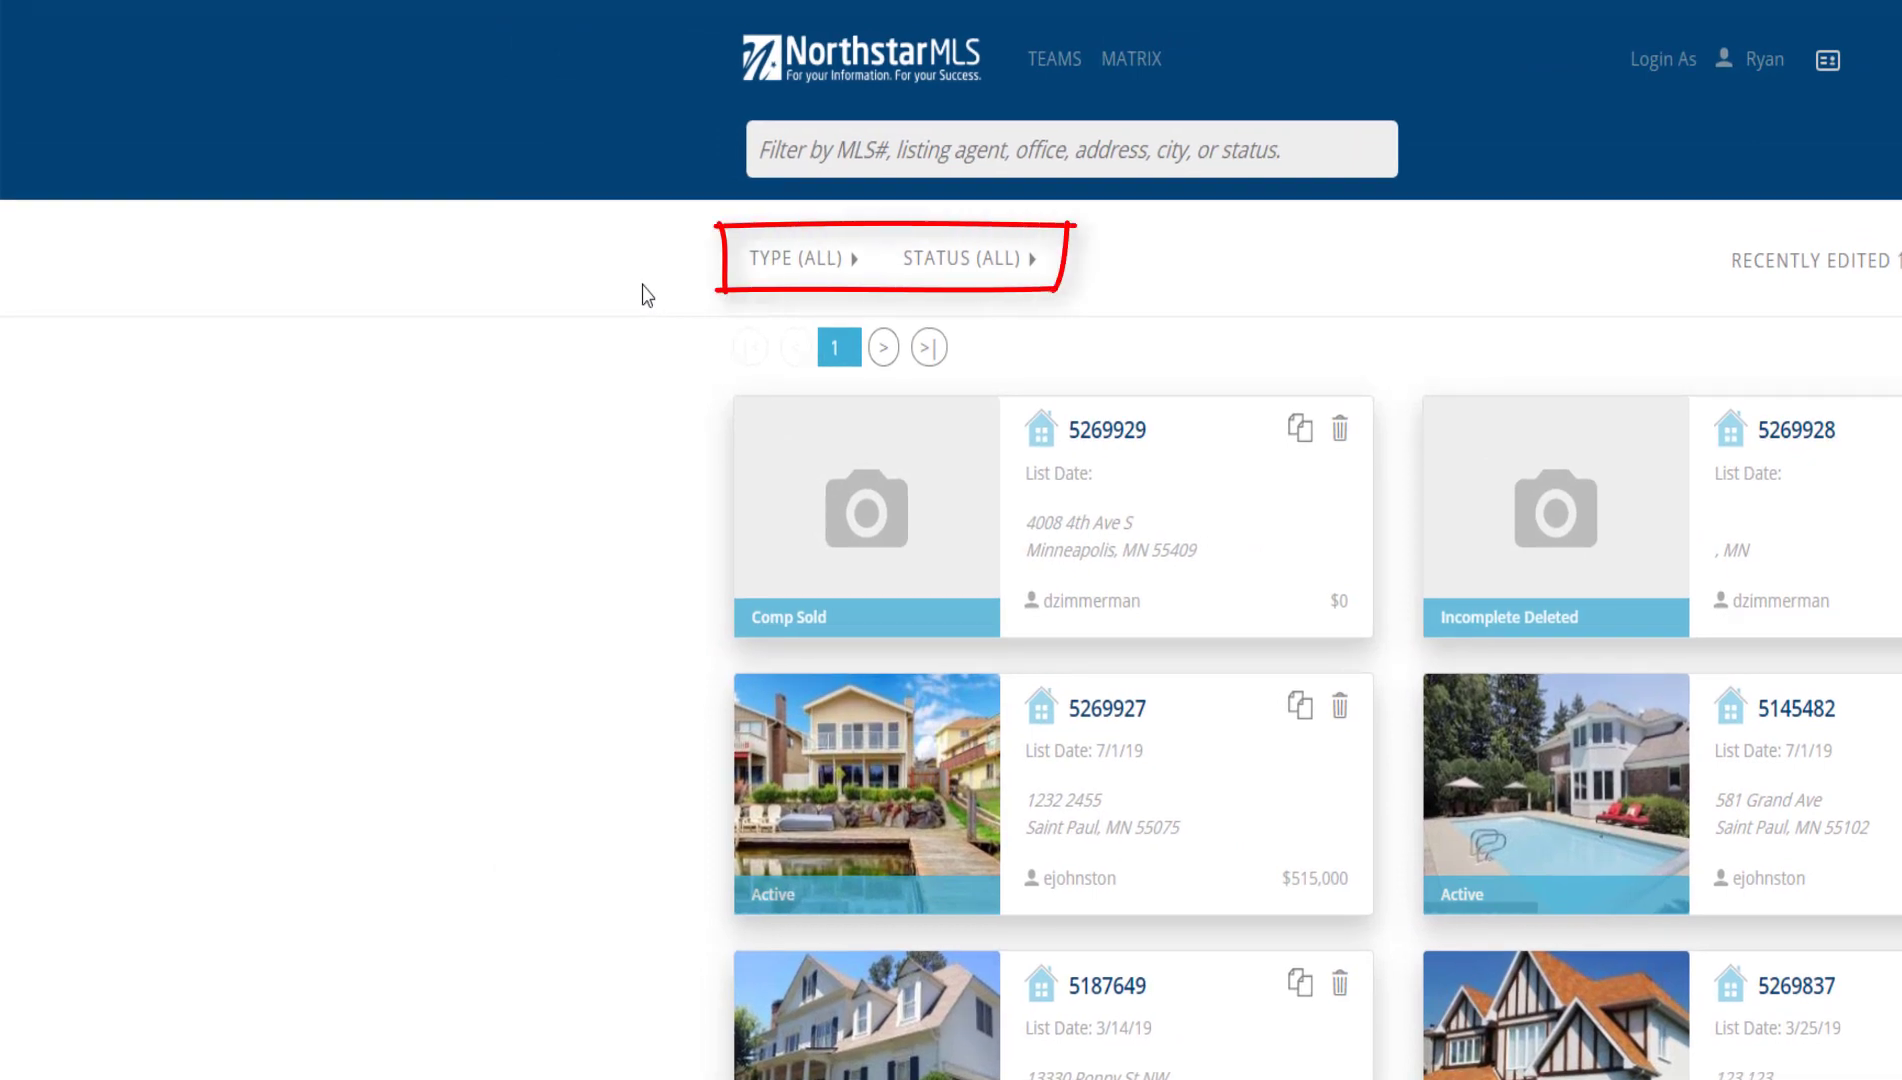
Change the Status filter from All to Active only
click(790, 262)
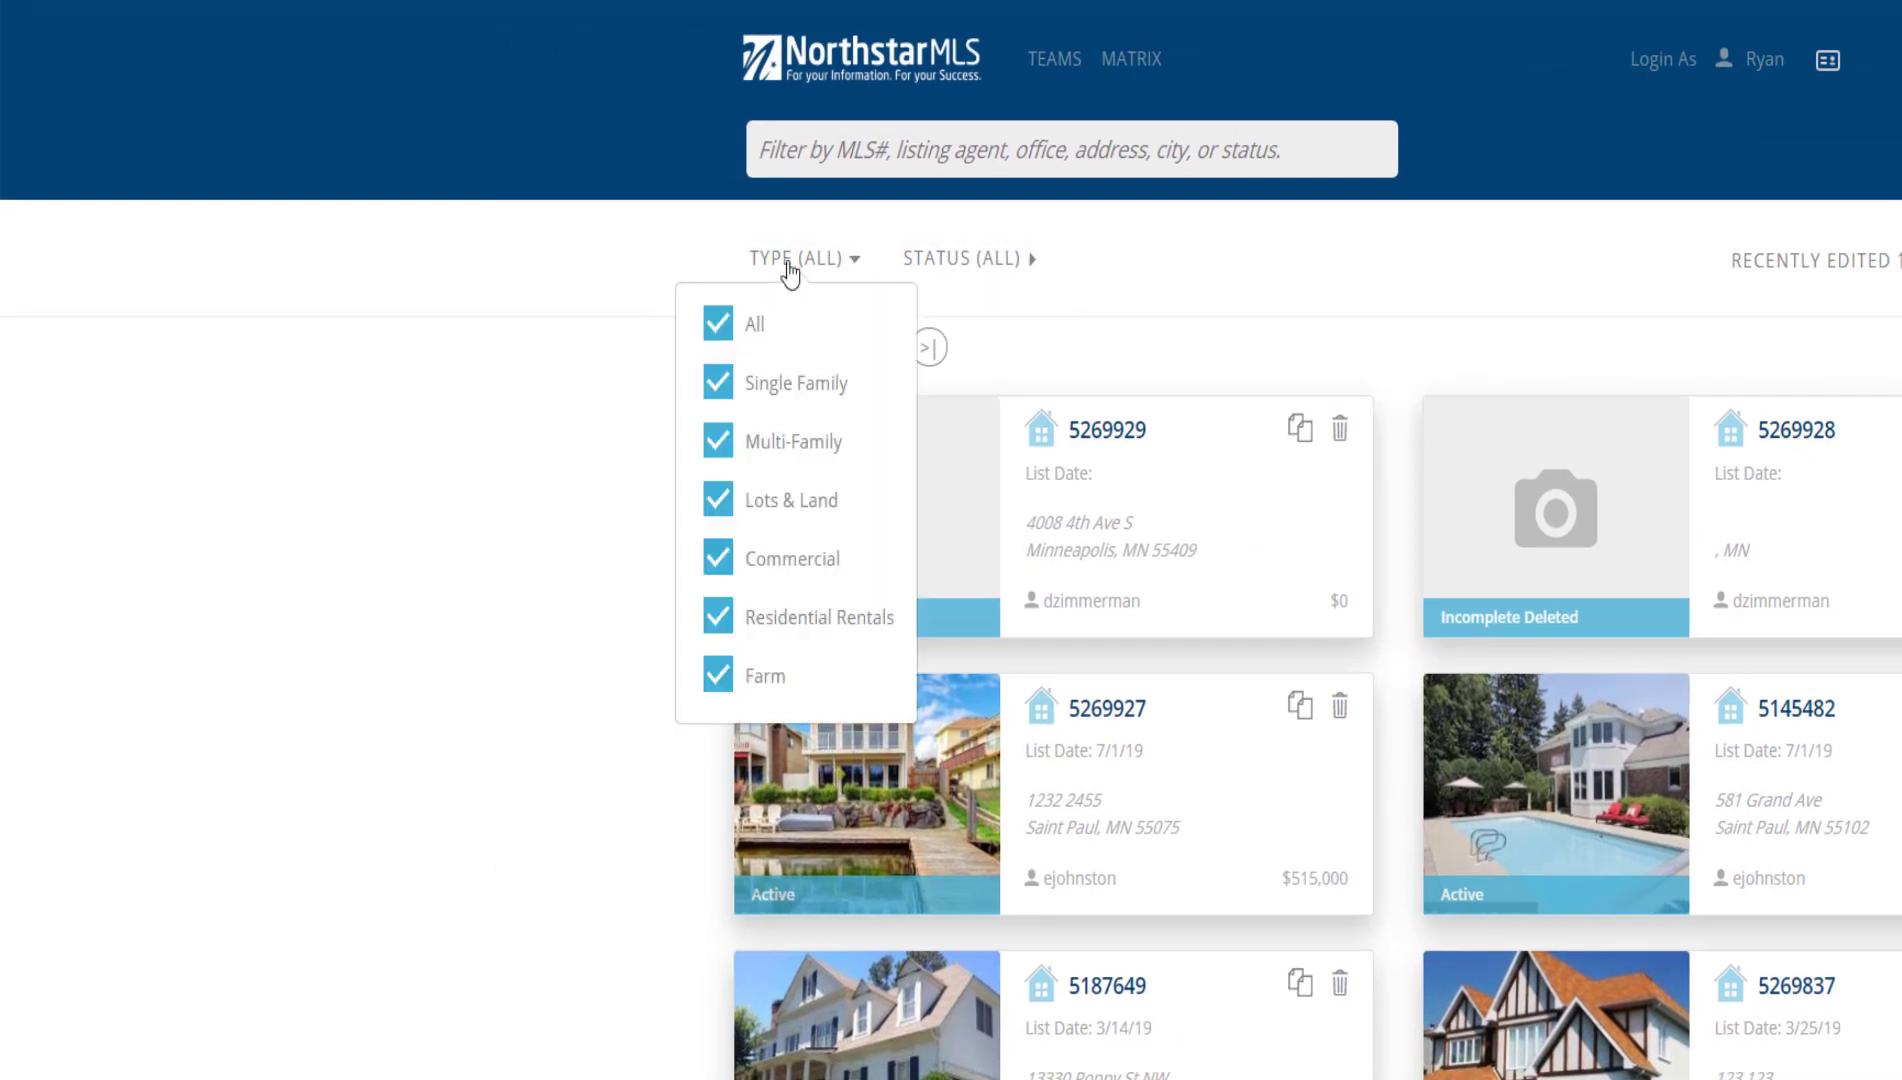
click(940, 262)
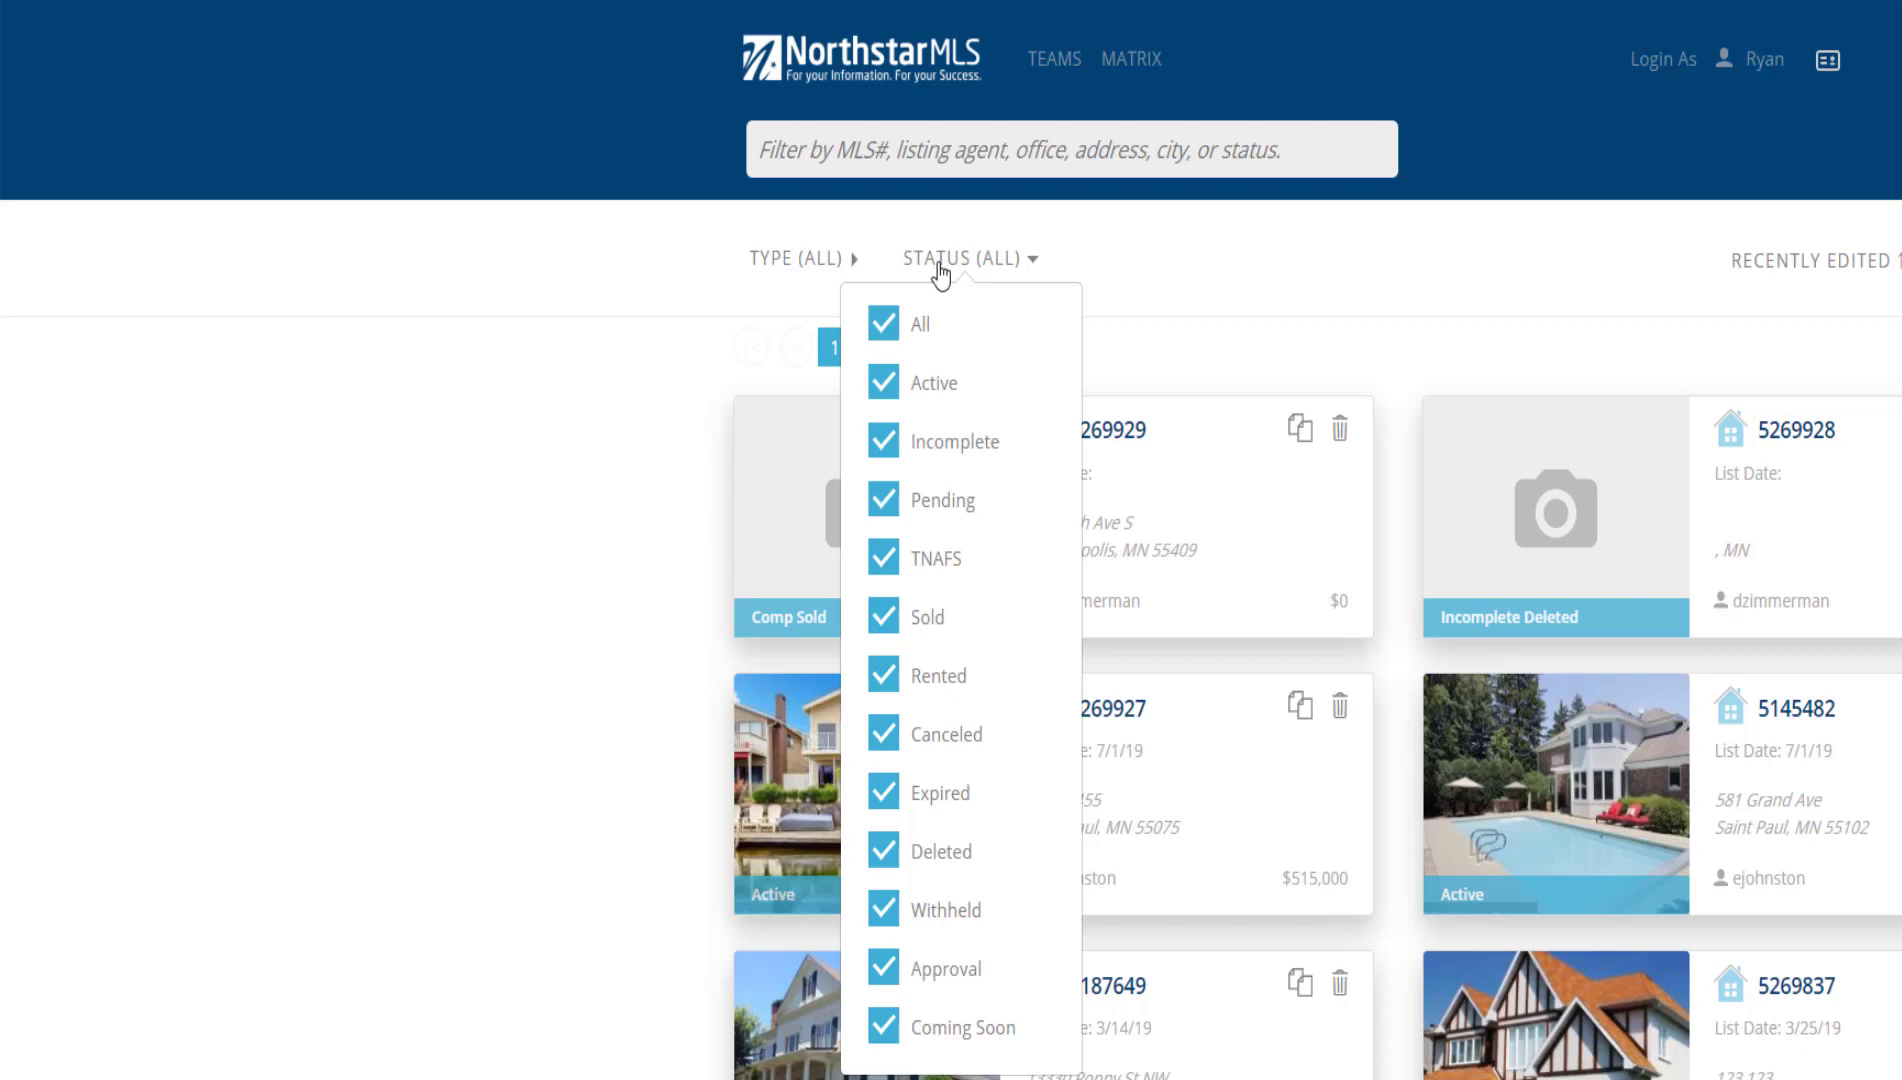
click(938, 262)
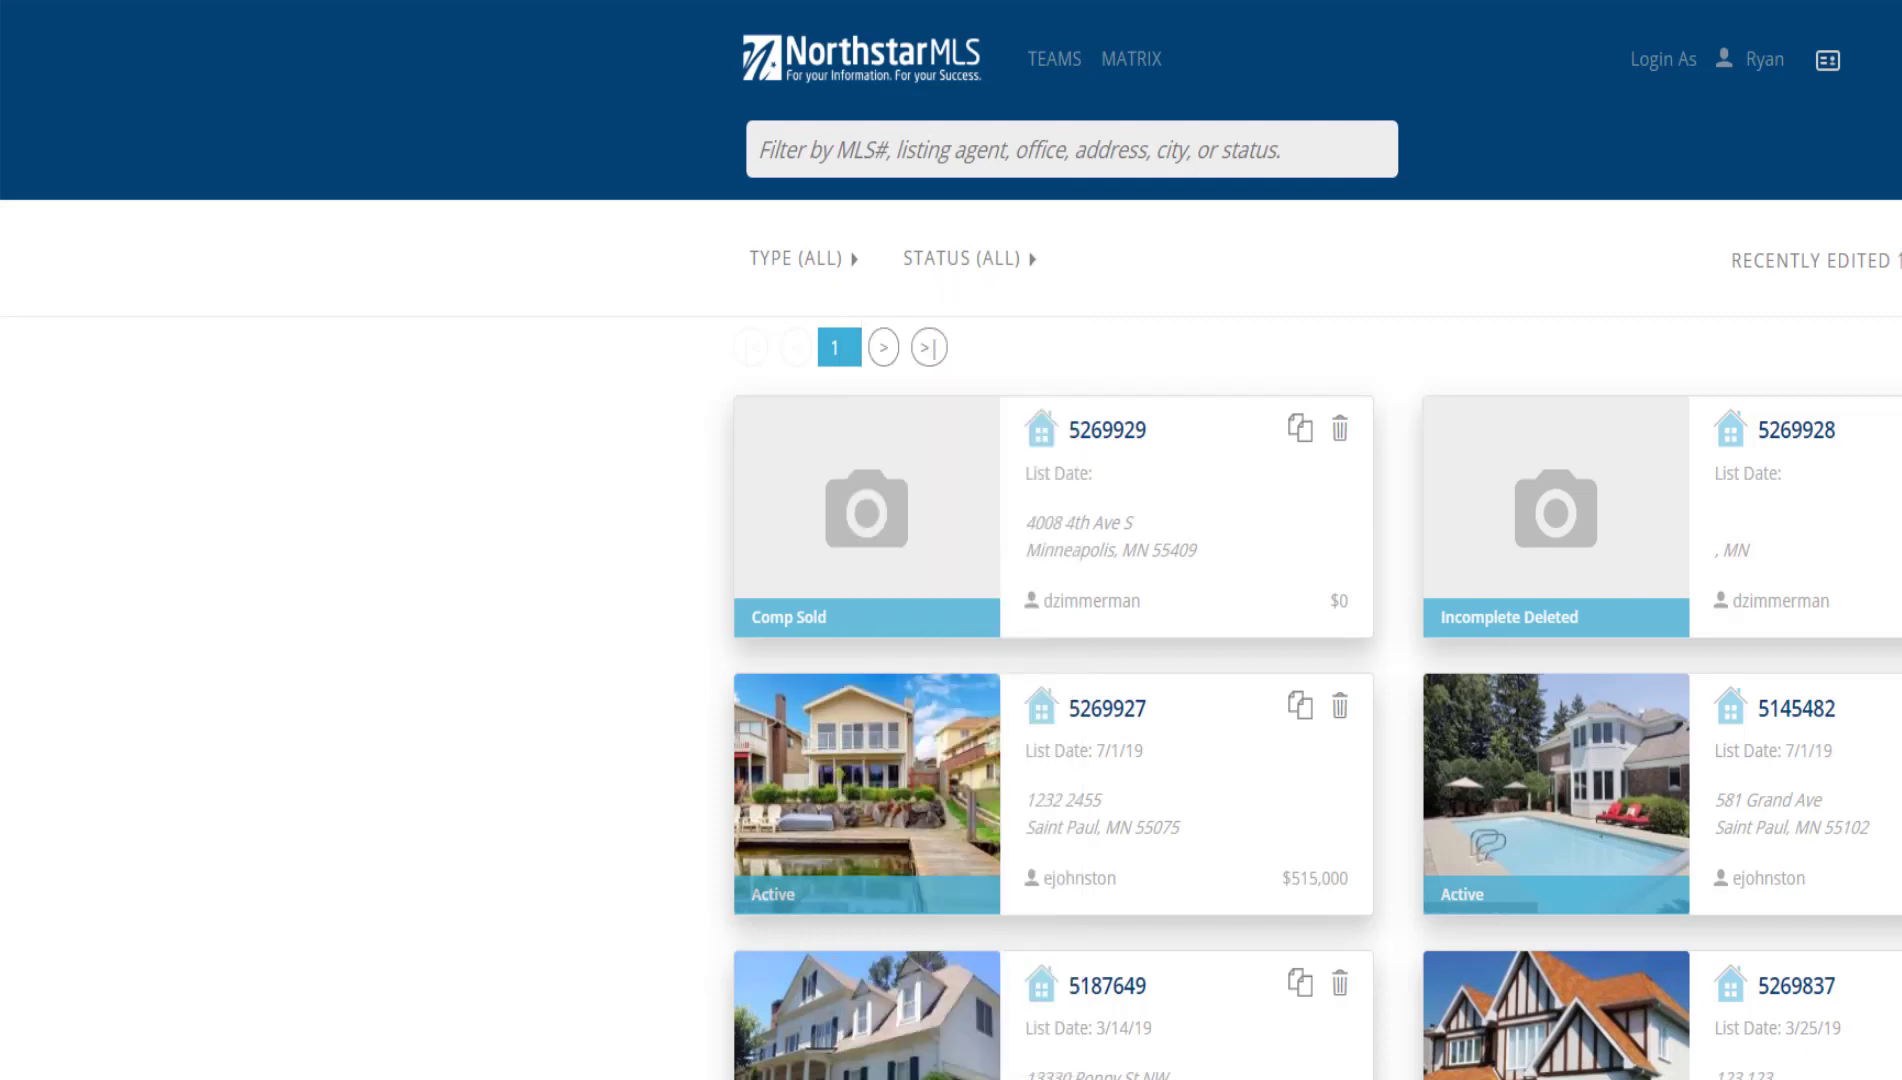
click(676, 266)
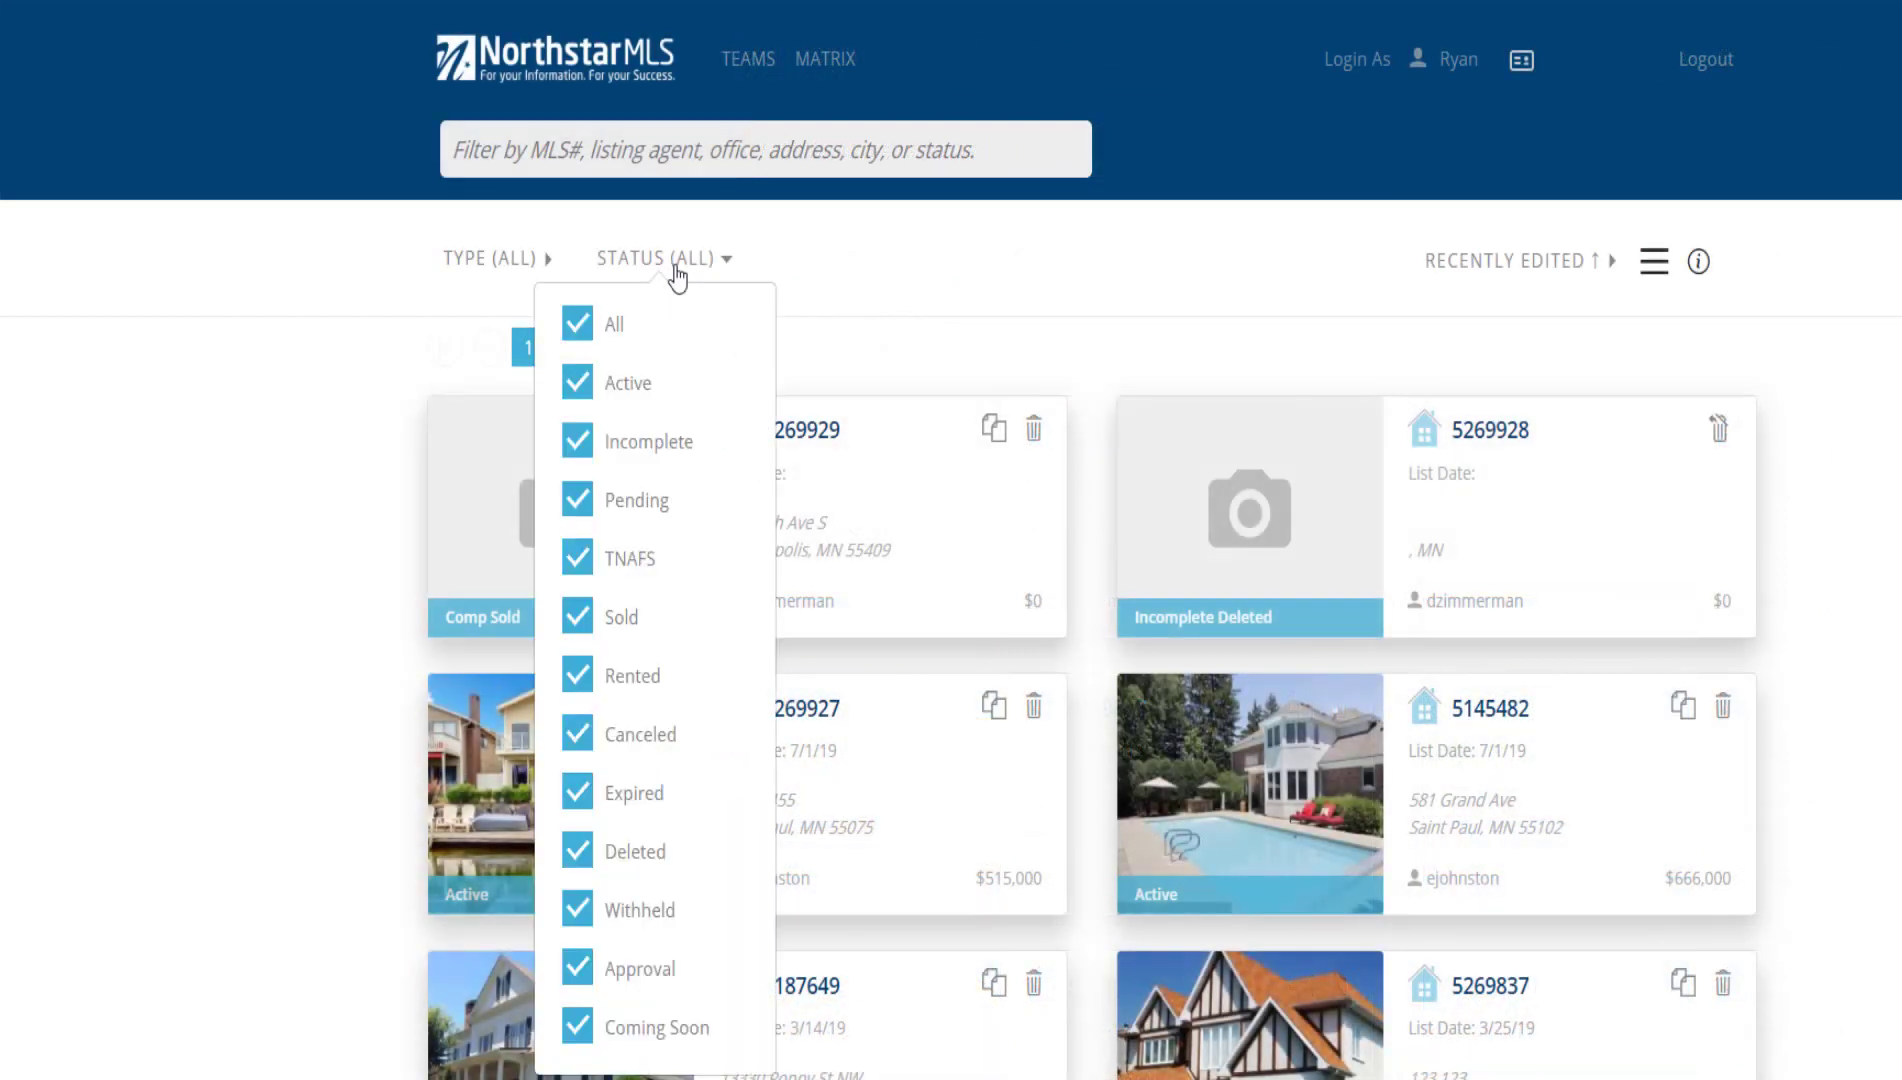
click(578, 336)
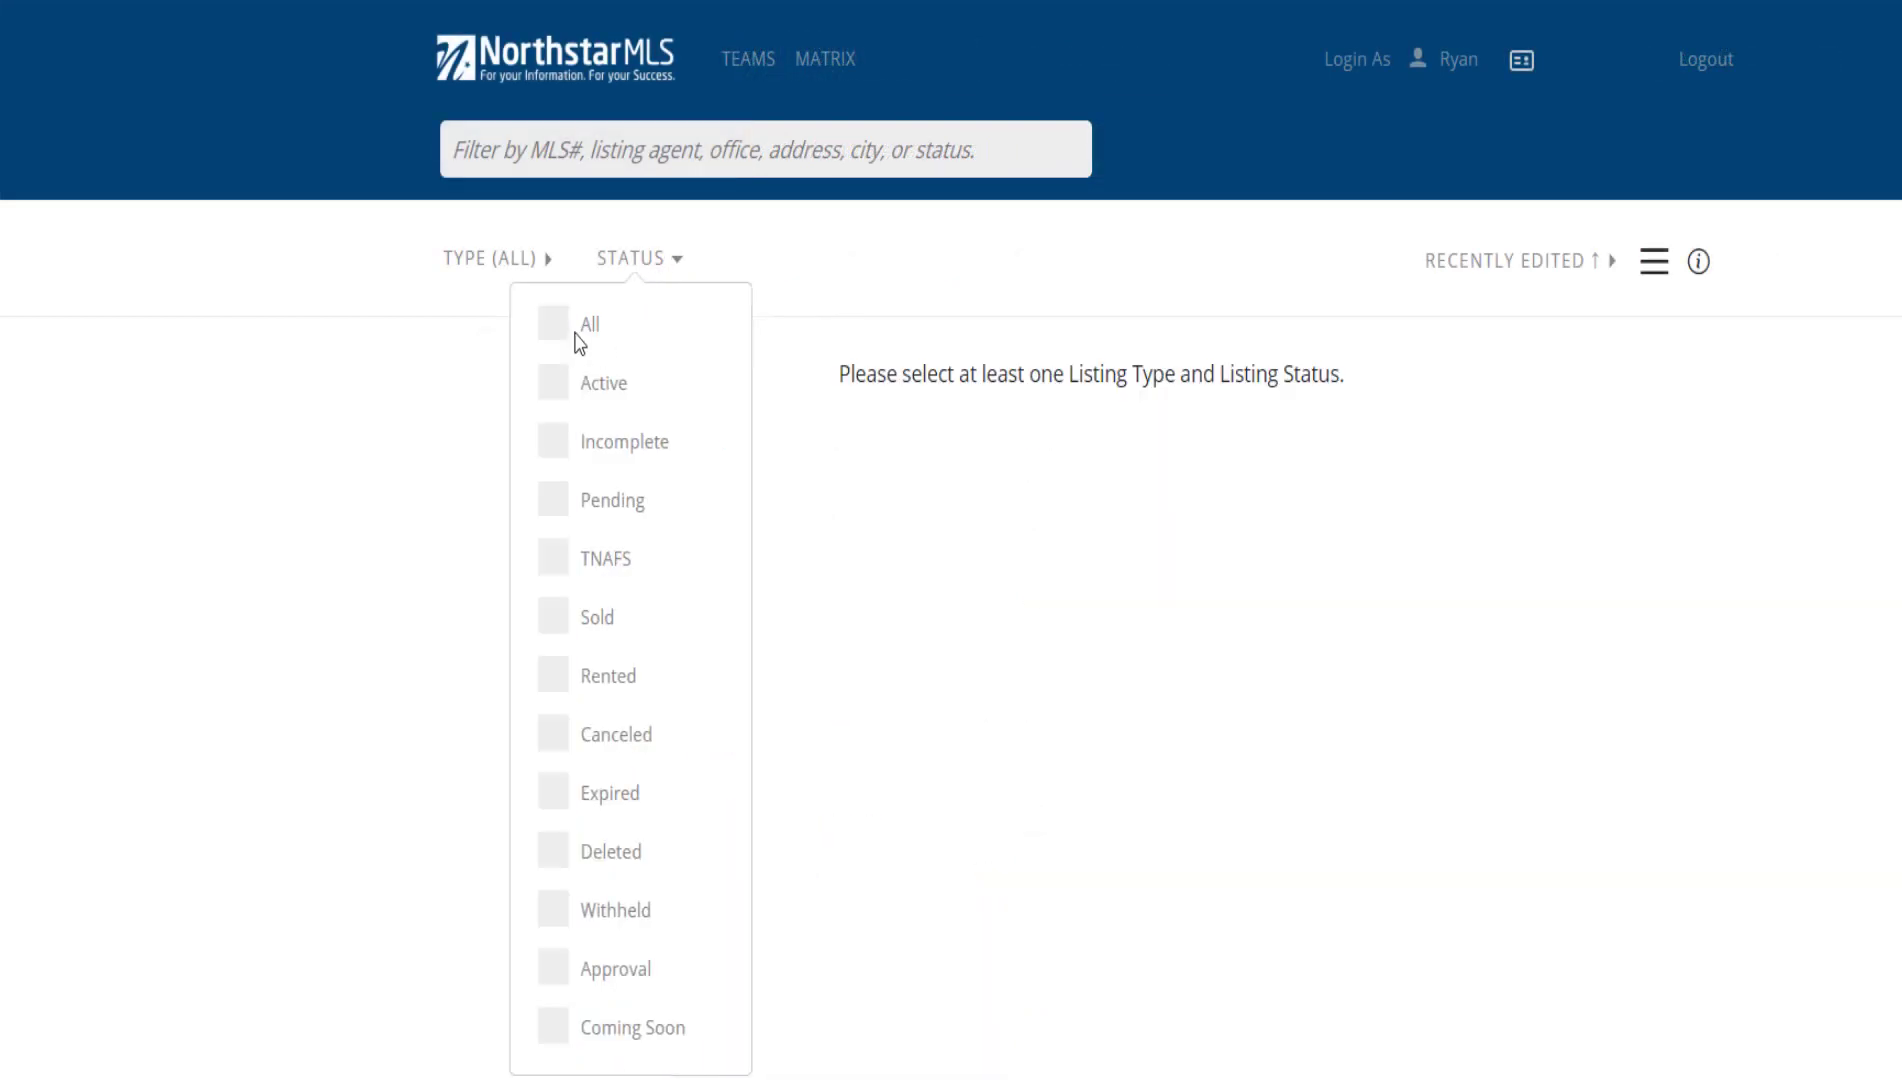
click(573, 384)
click(924, 288)
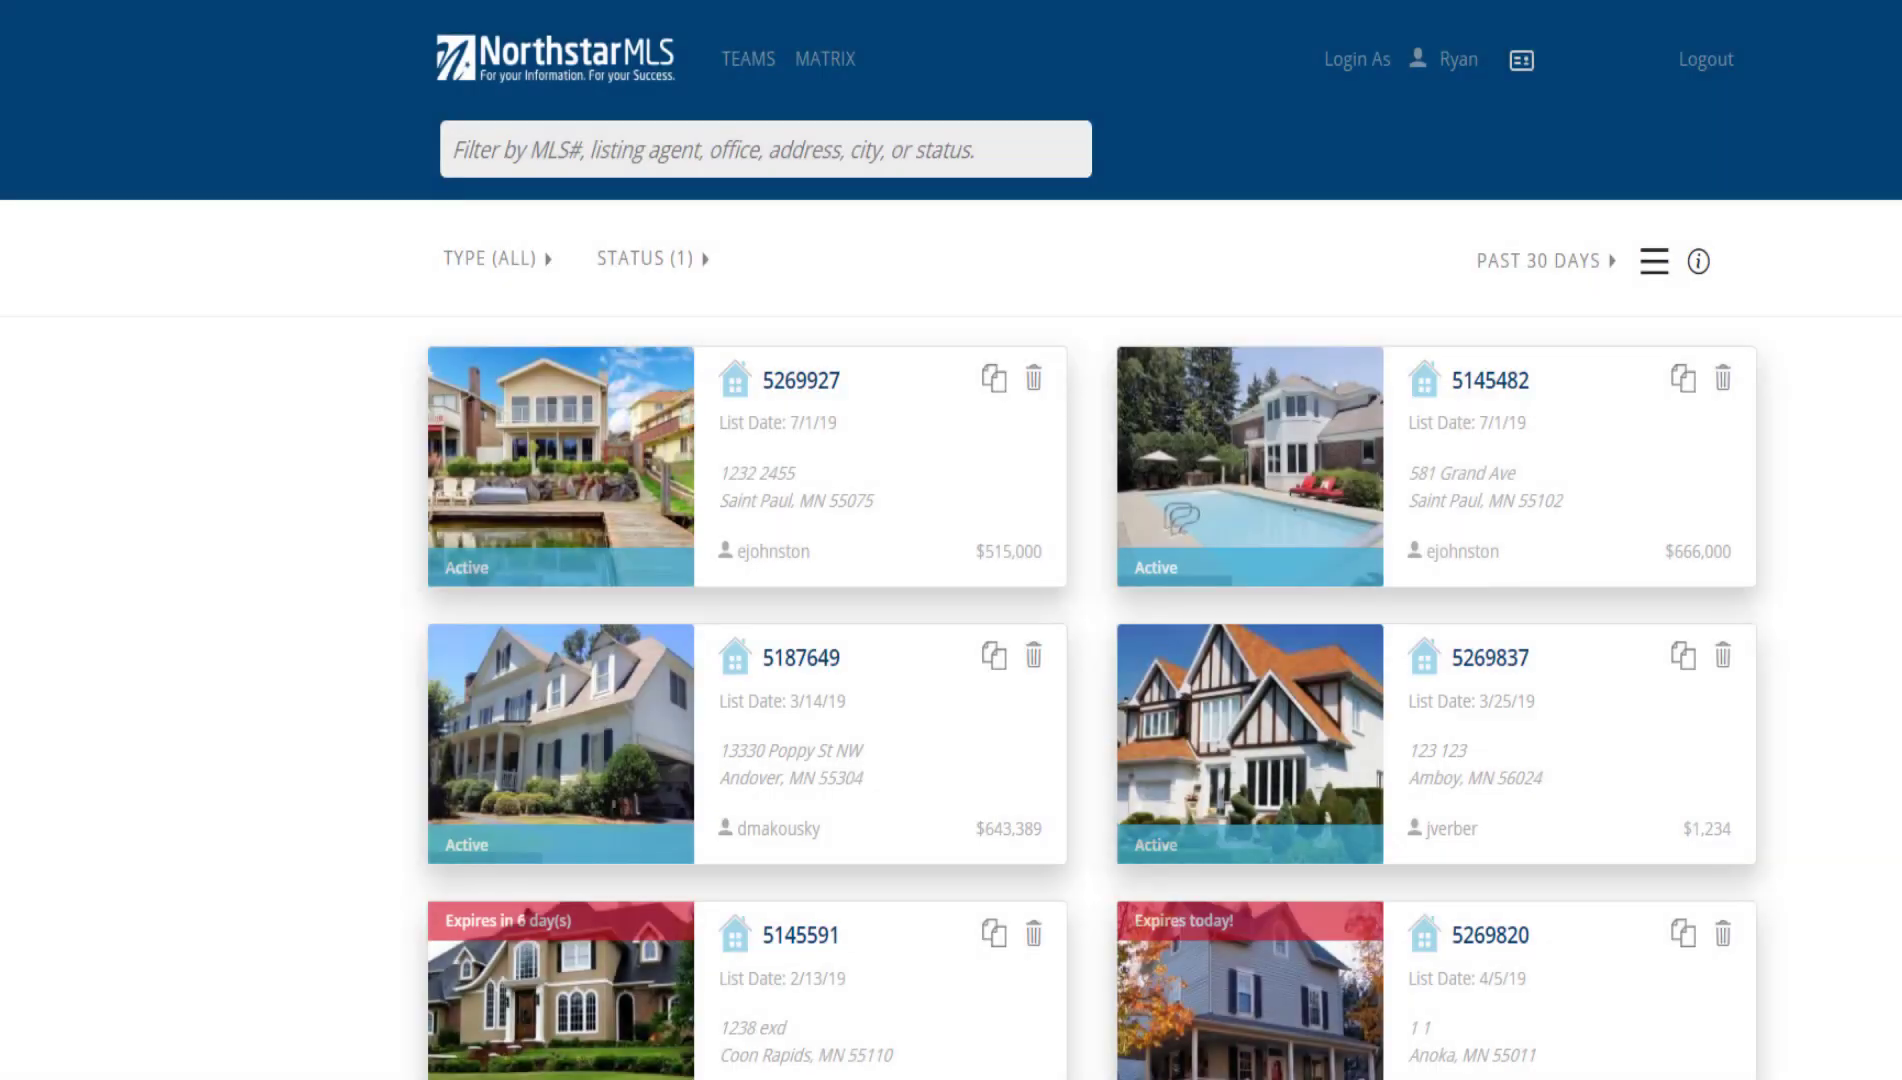
Filter the listings to an agent chosen from the name suggestions
click(525, 139)
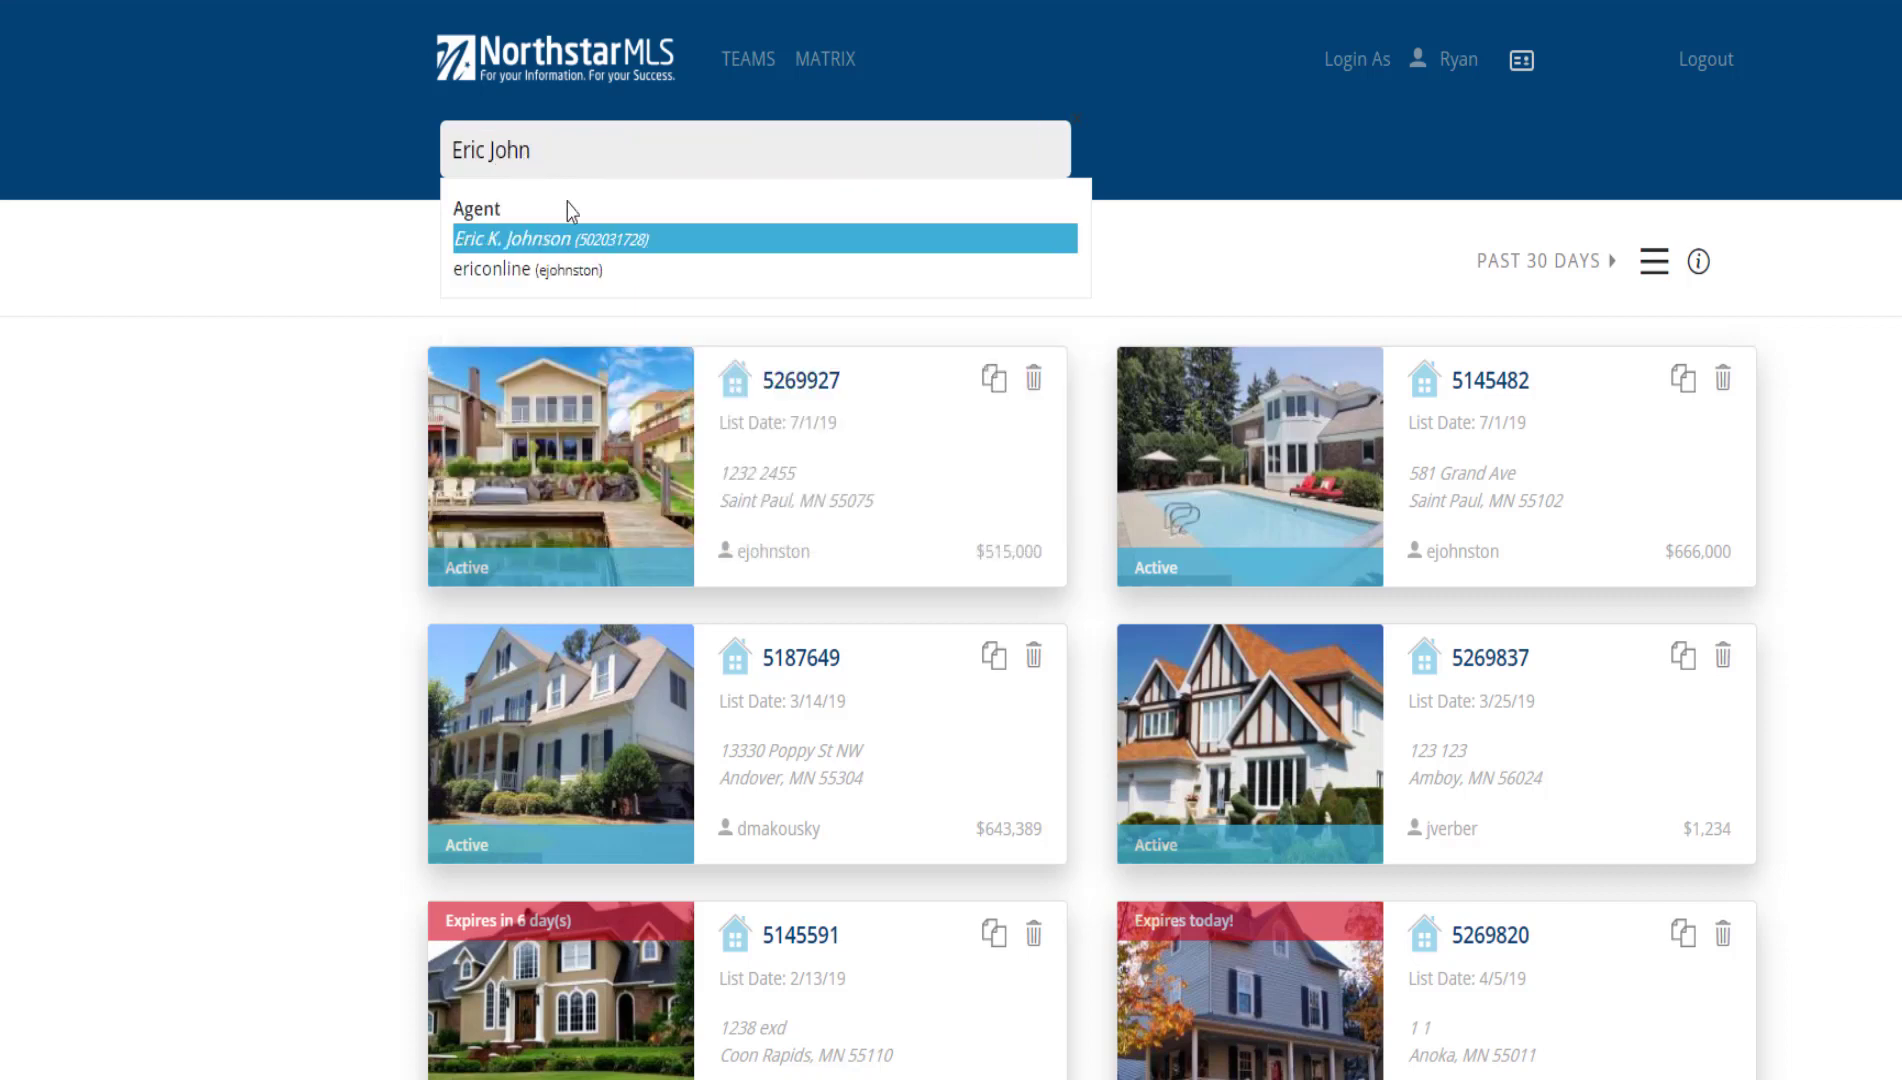
click(617, 269)
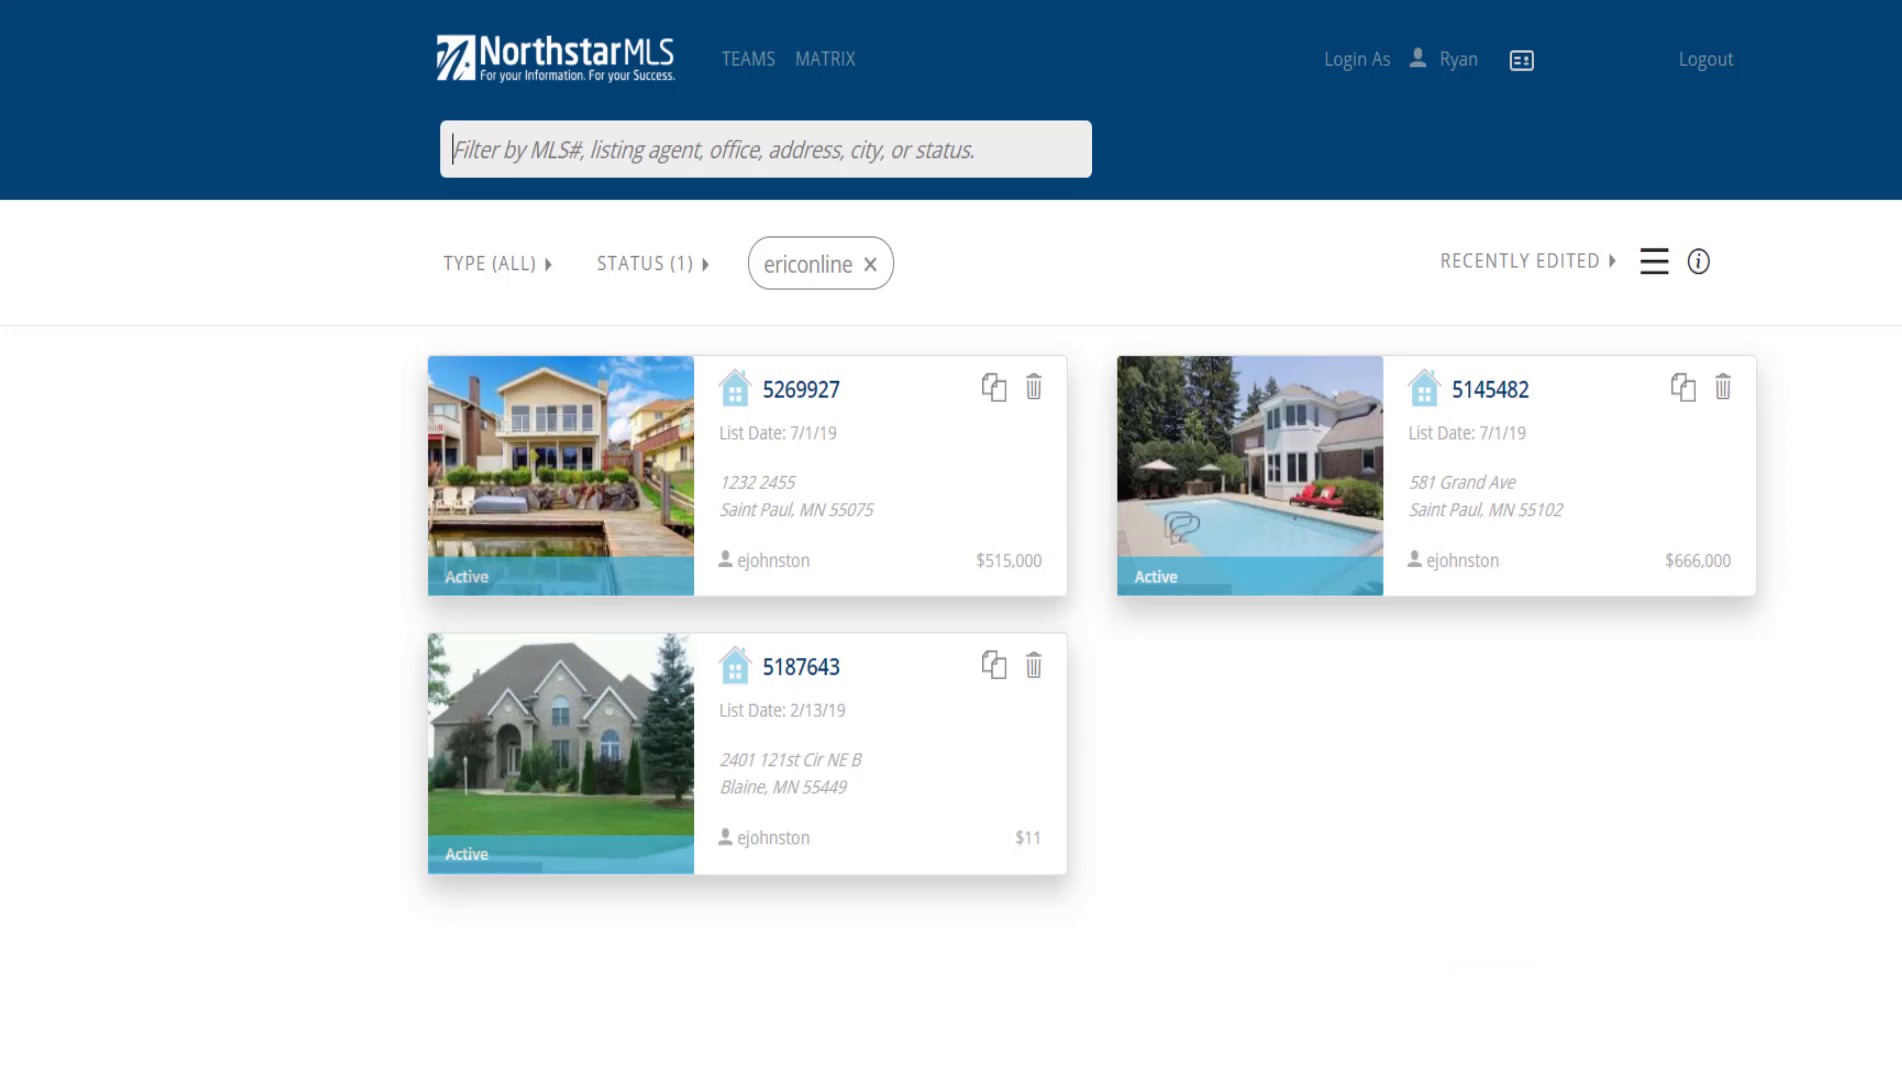
Replace the Saint Paul city search with the Active listing status filter
text(Sa)
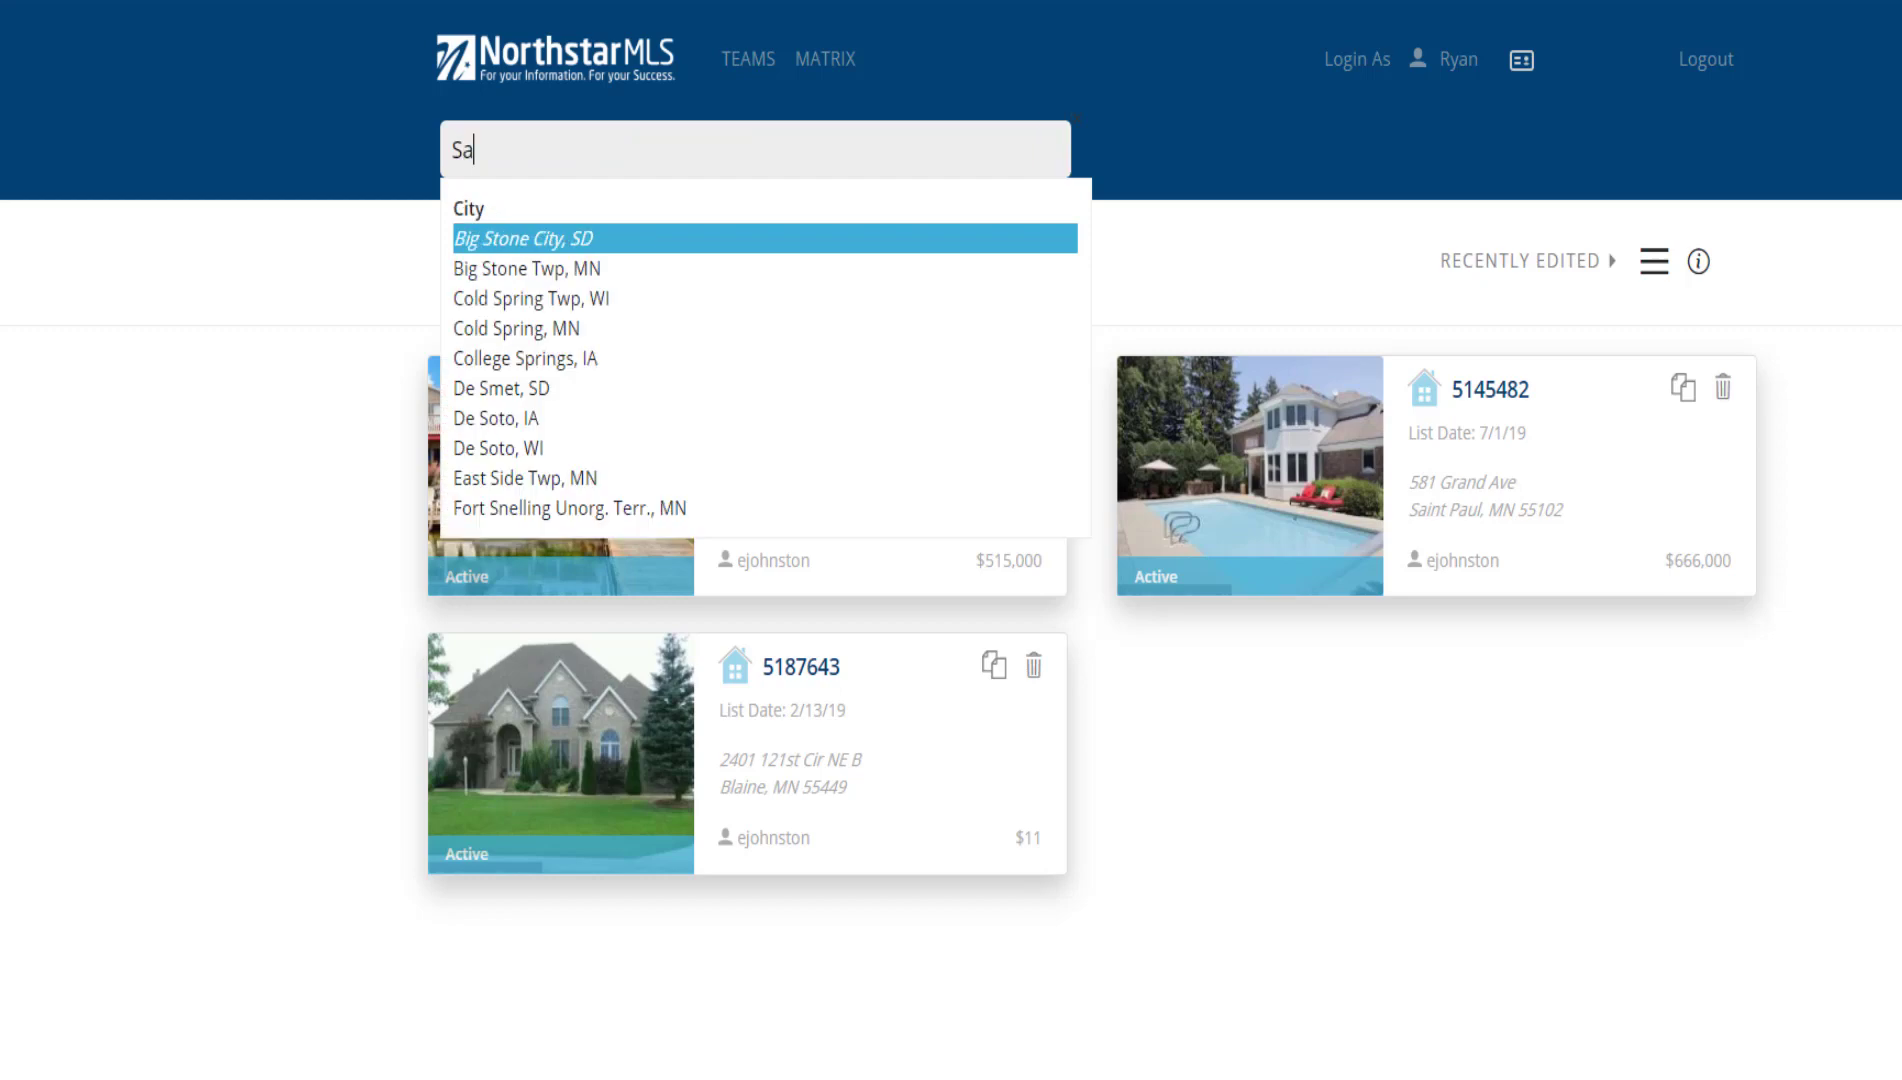
text(int Paul)
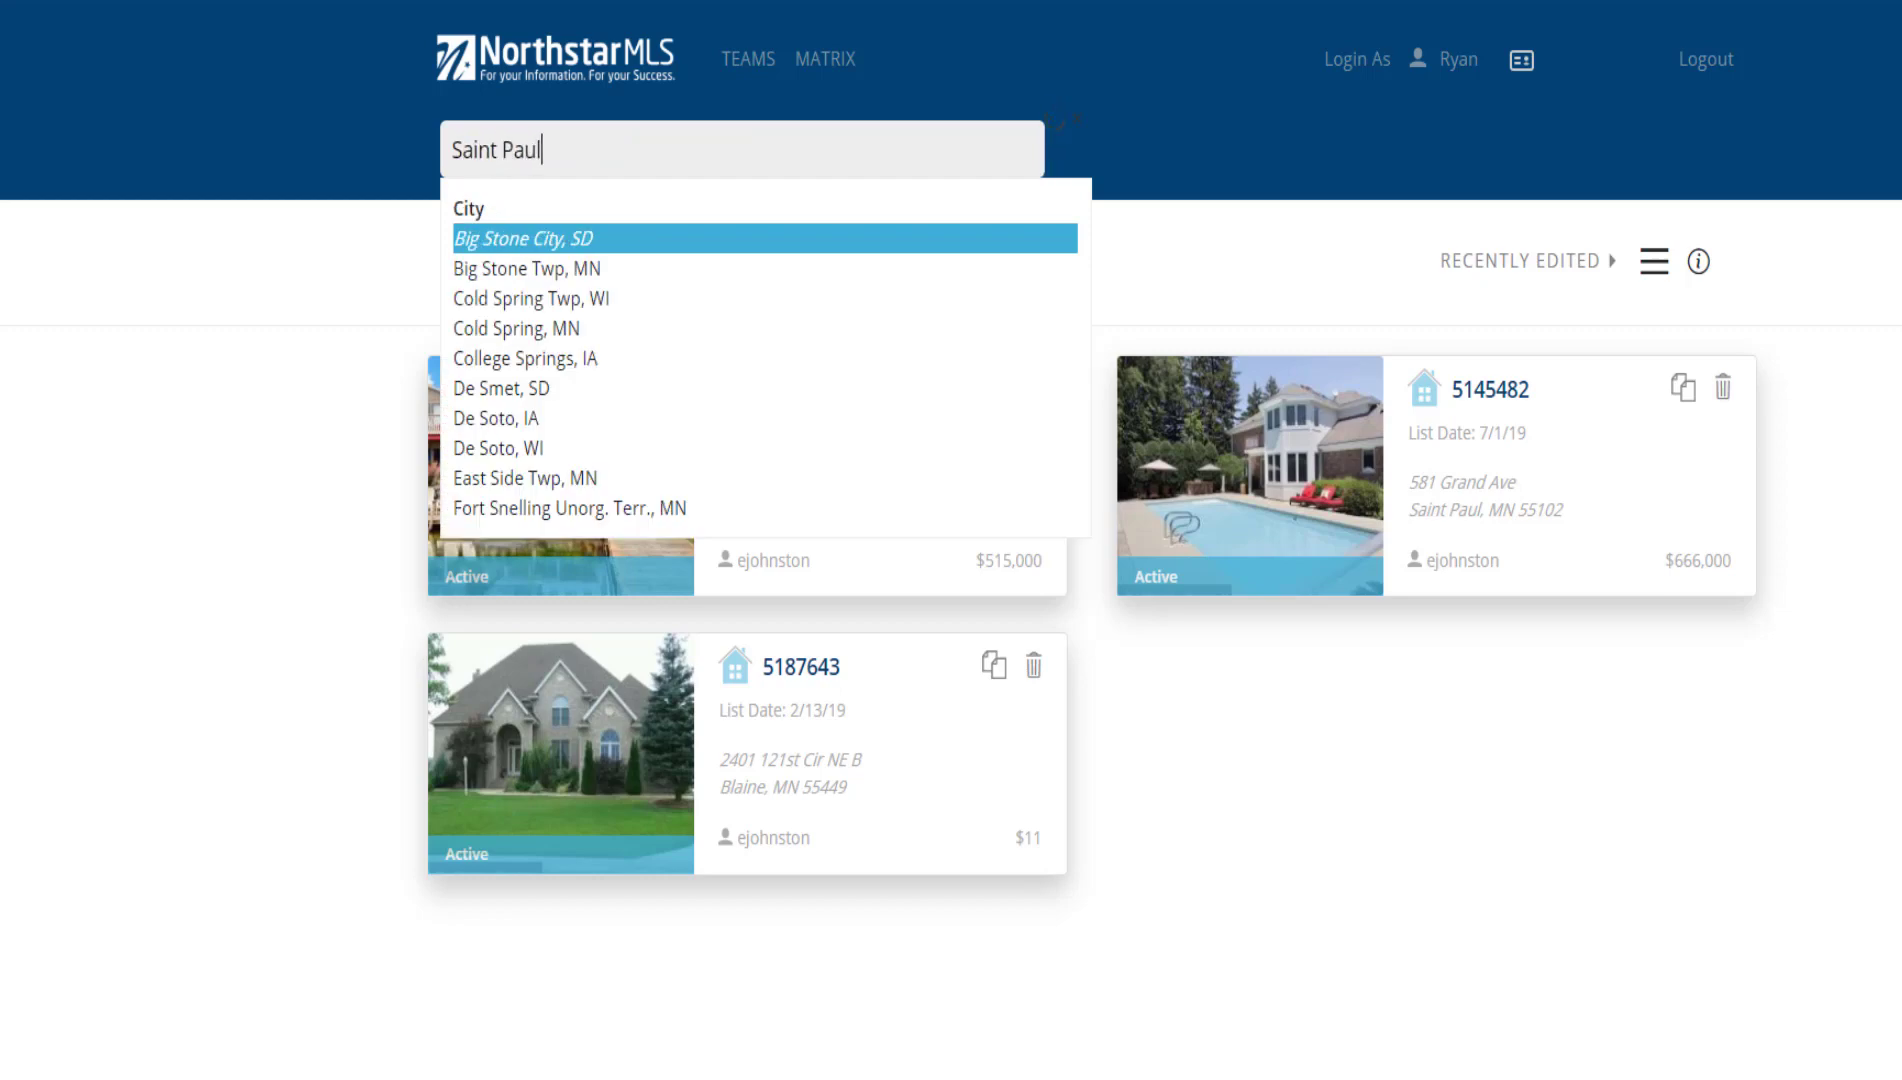
key(Down)
key(Down)
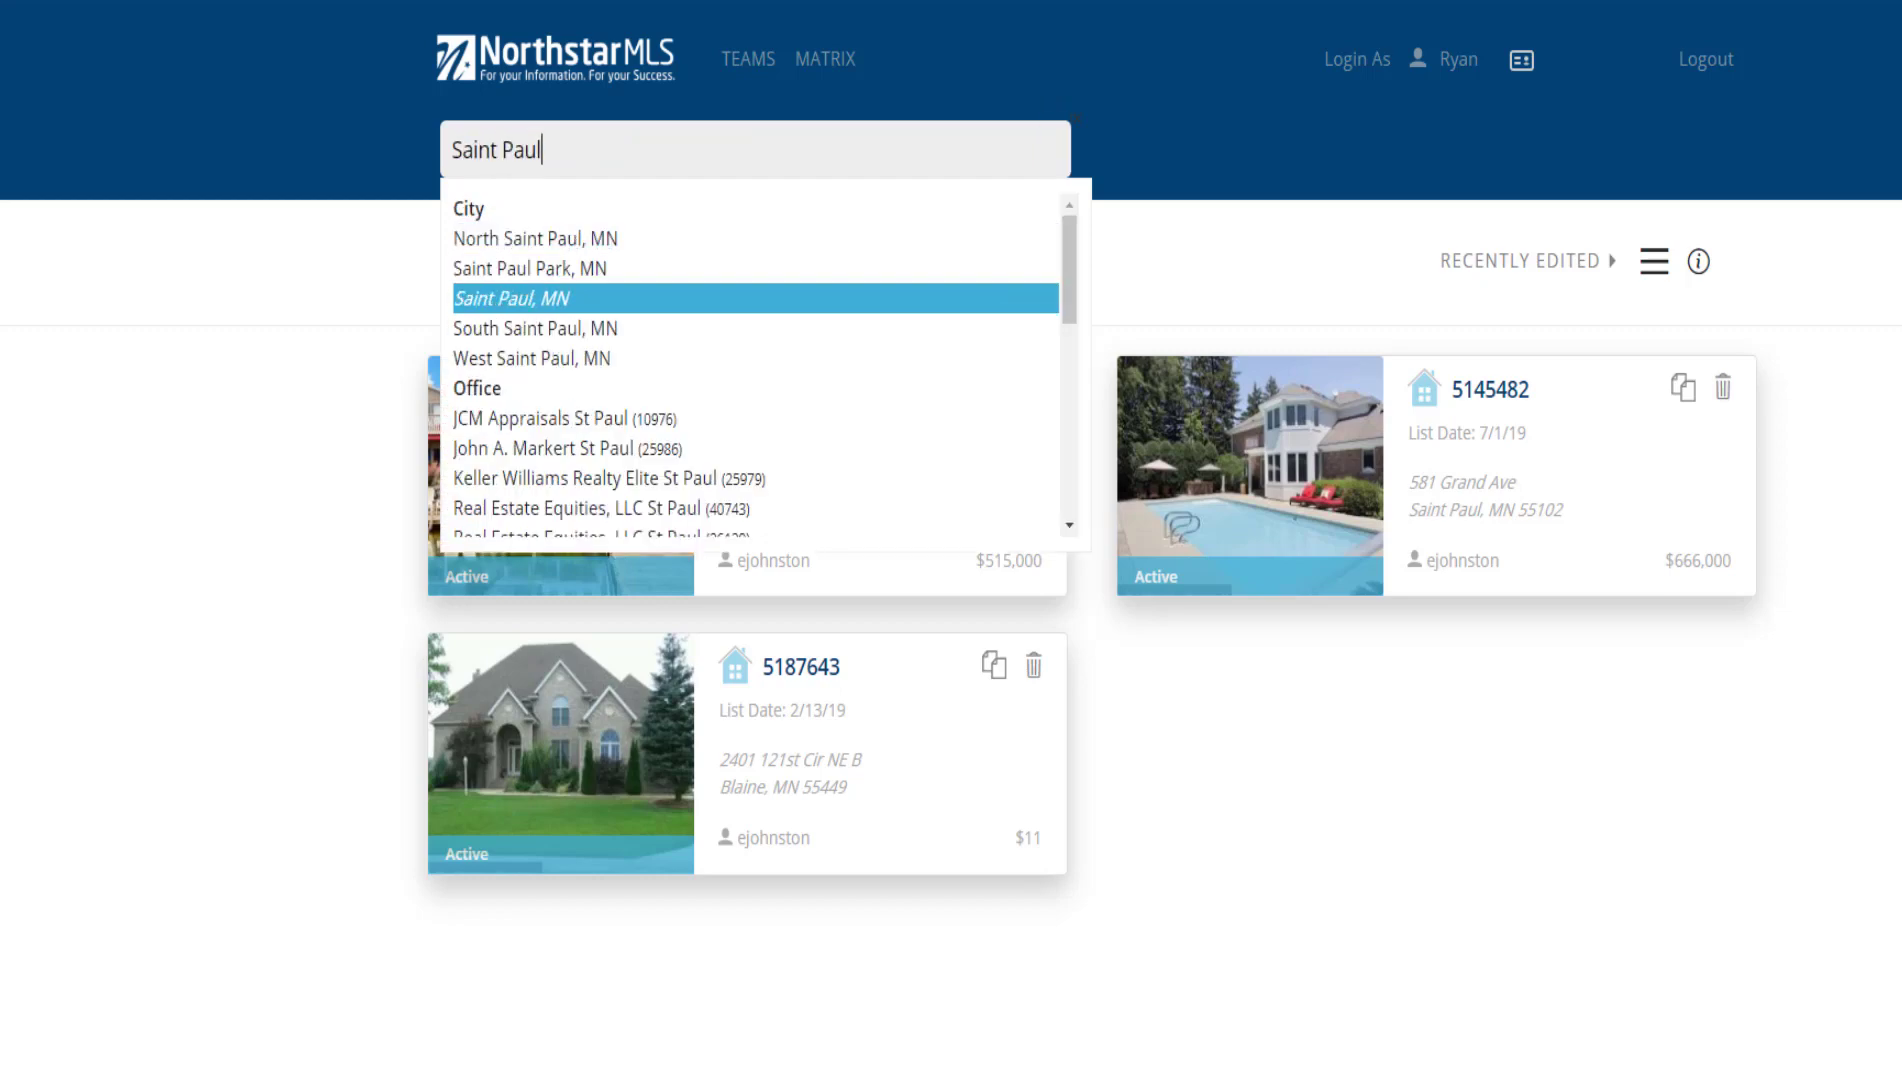
key(ctrl+a)
key(BackSpace)
text(Active)
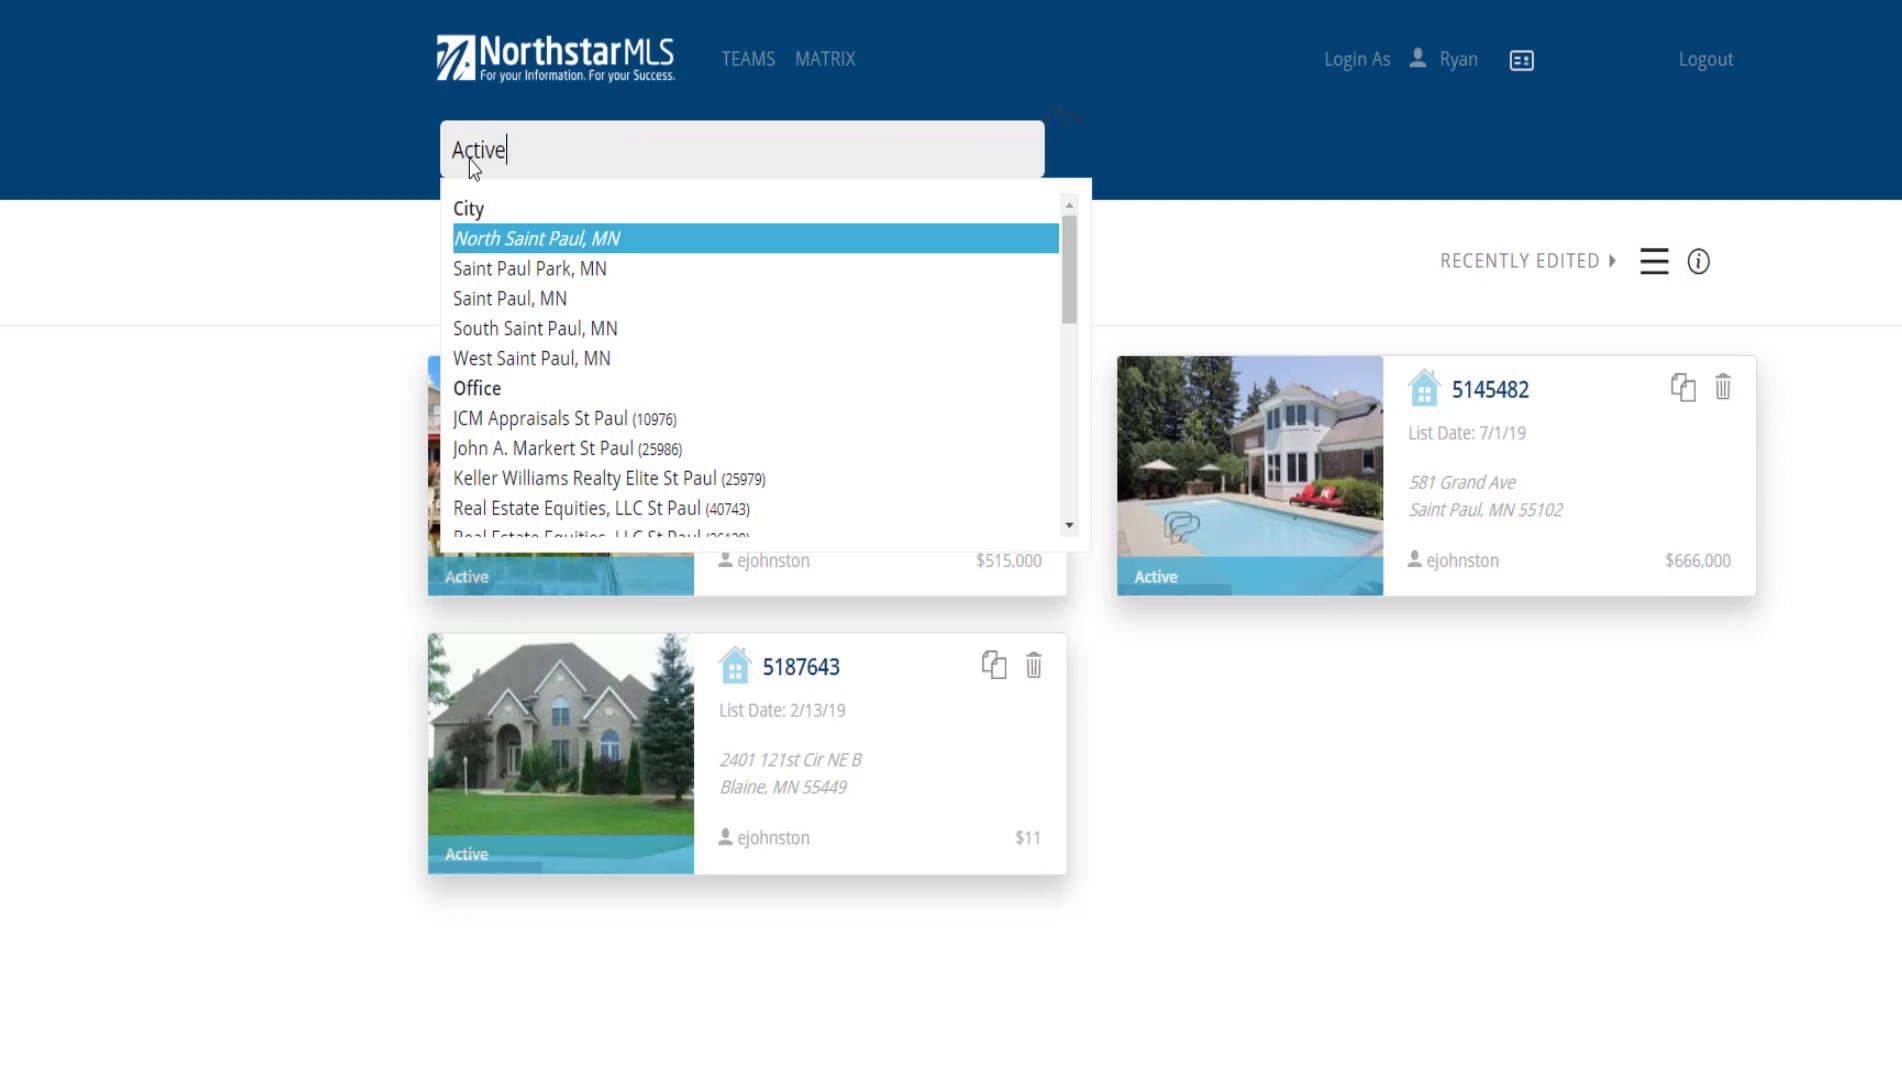
click(490, 232)
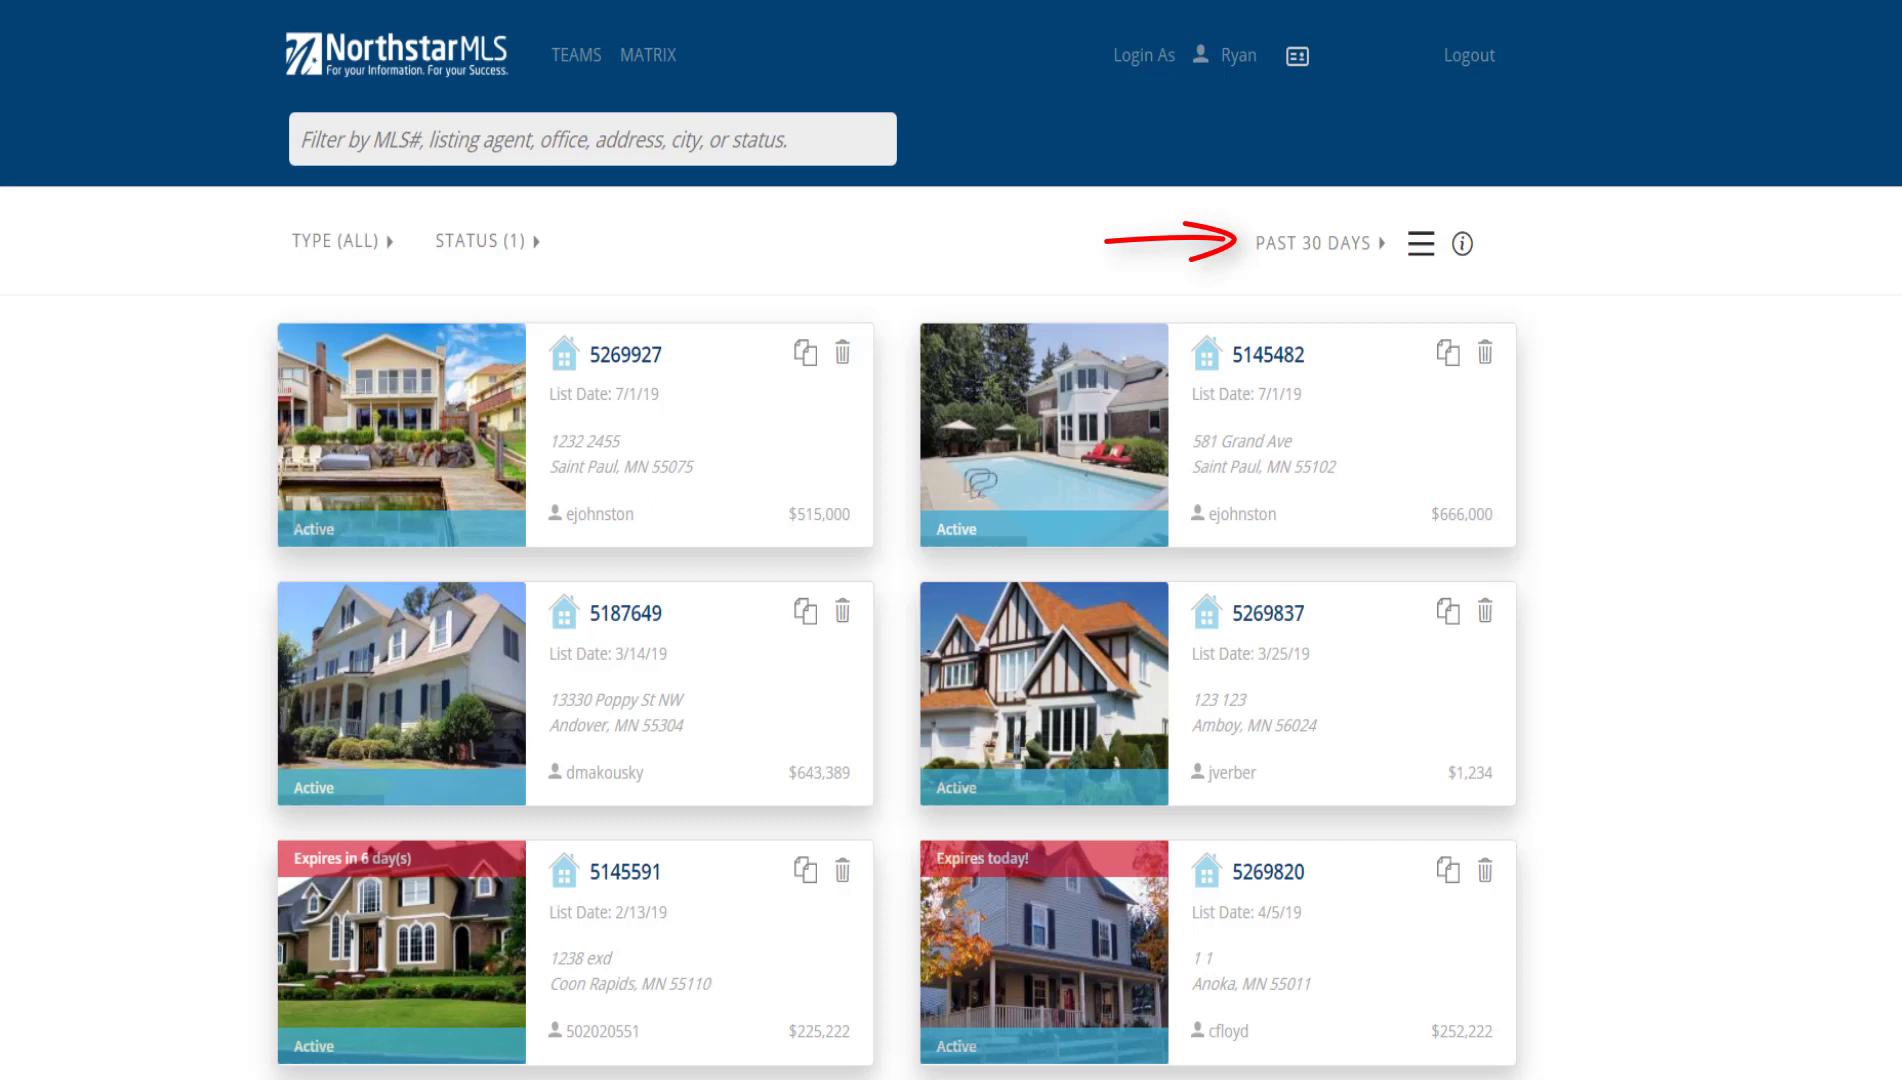
click(1380, 247)
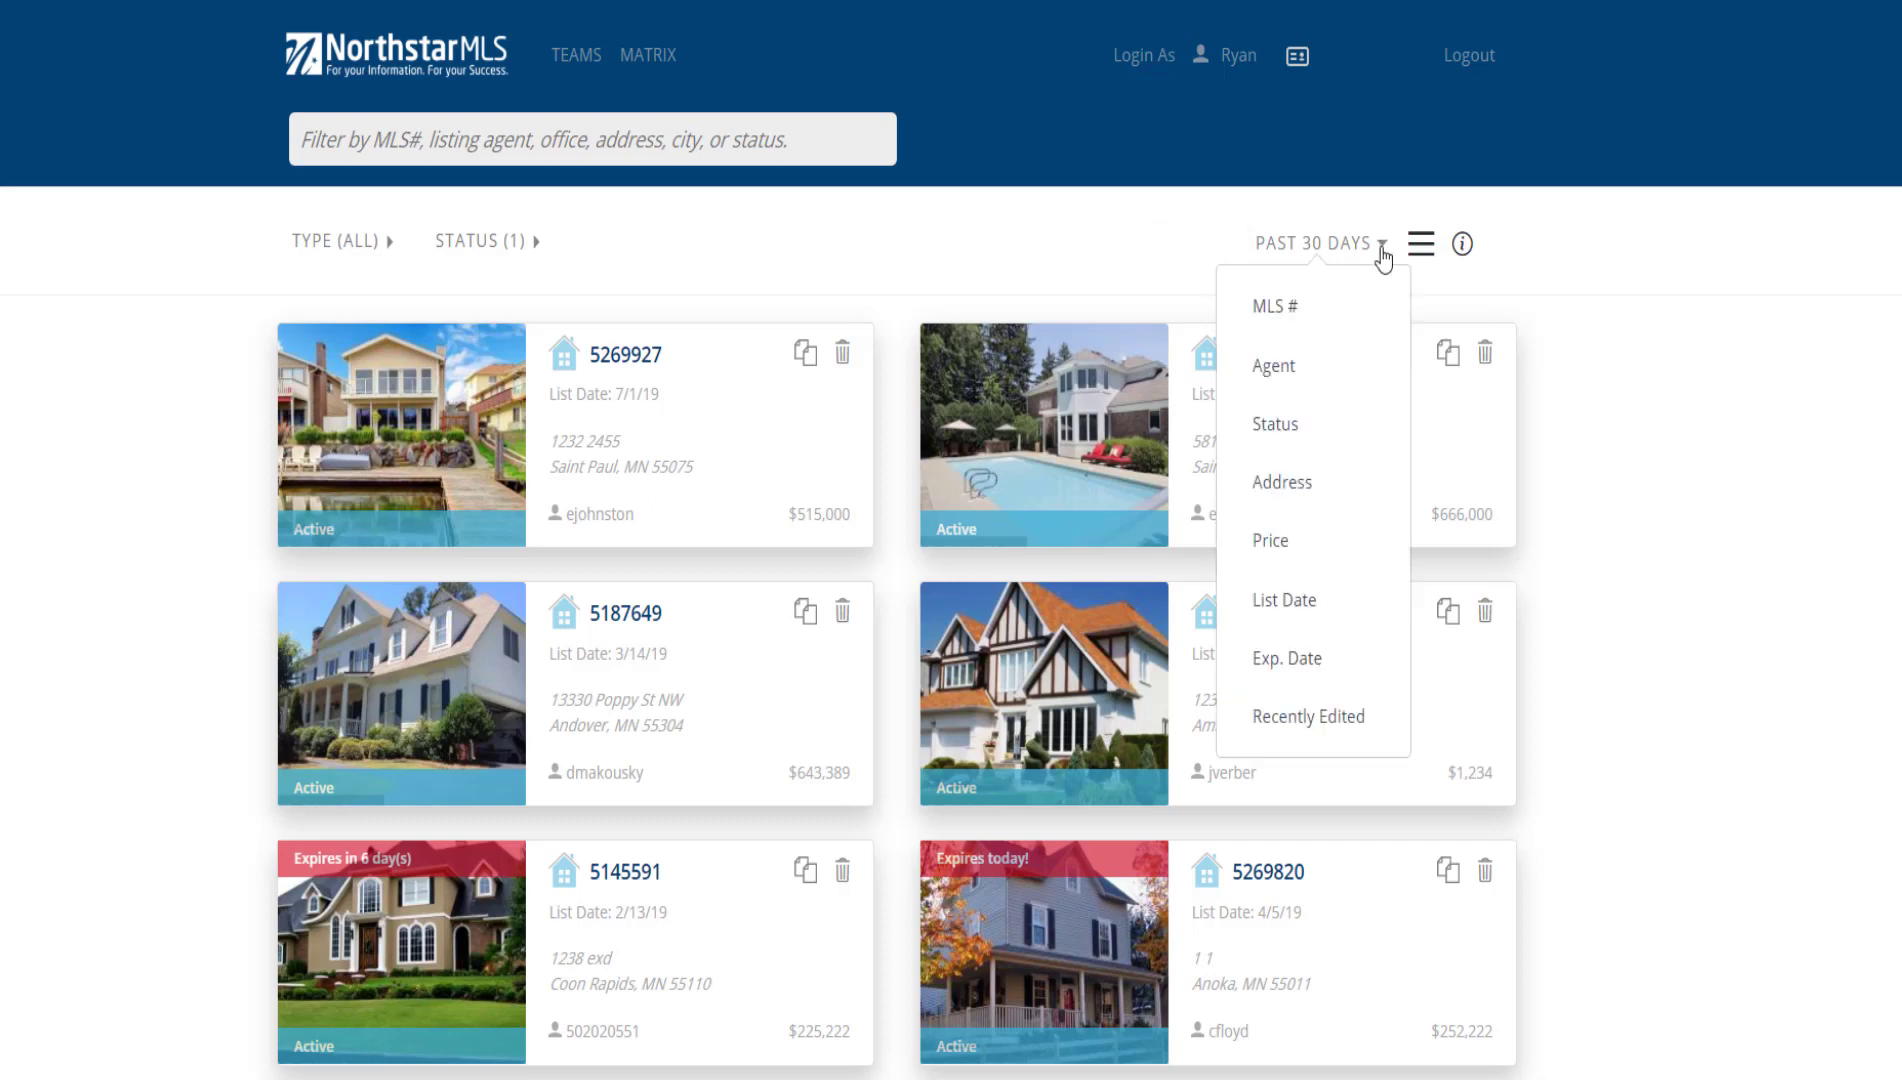
click(1374, 556)
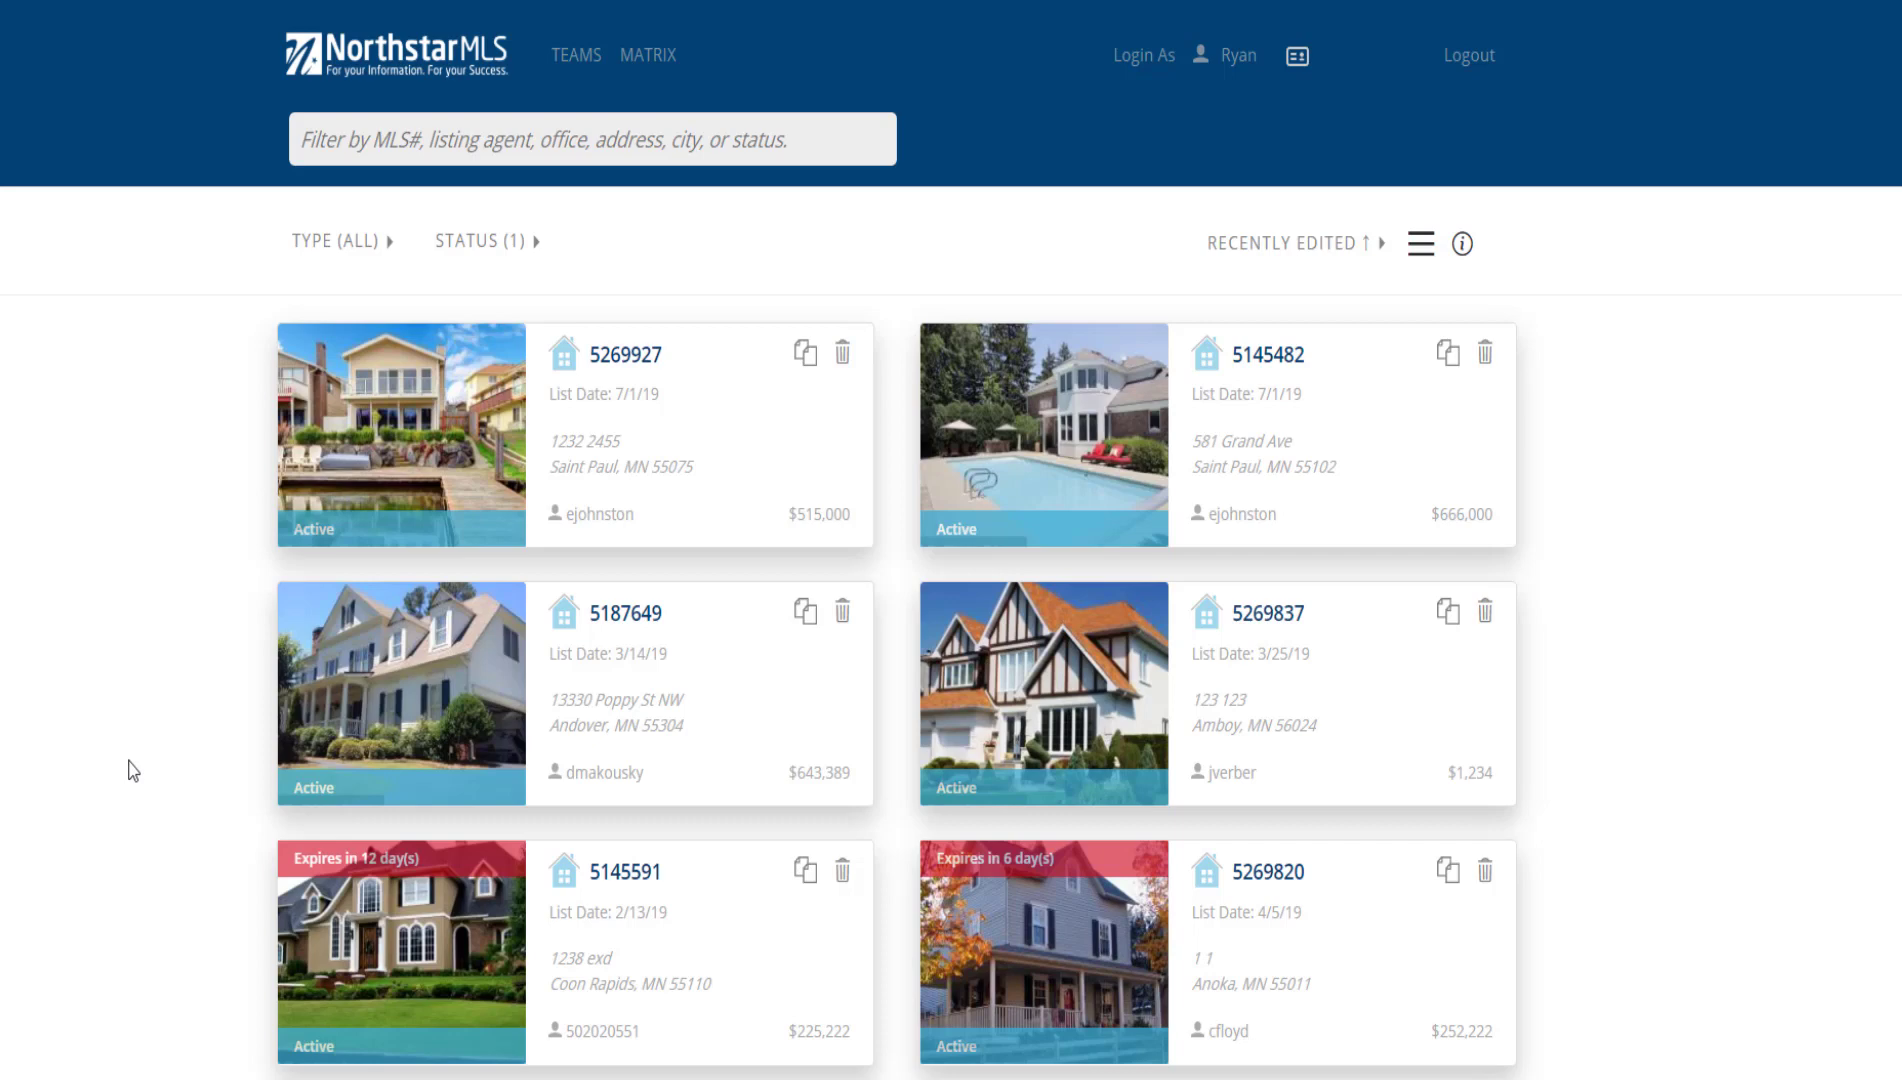
click(395, 730)
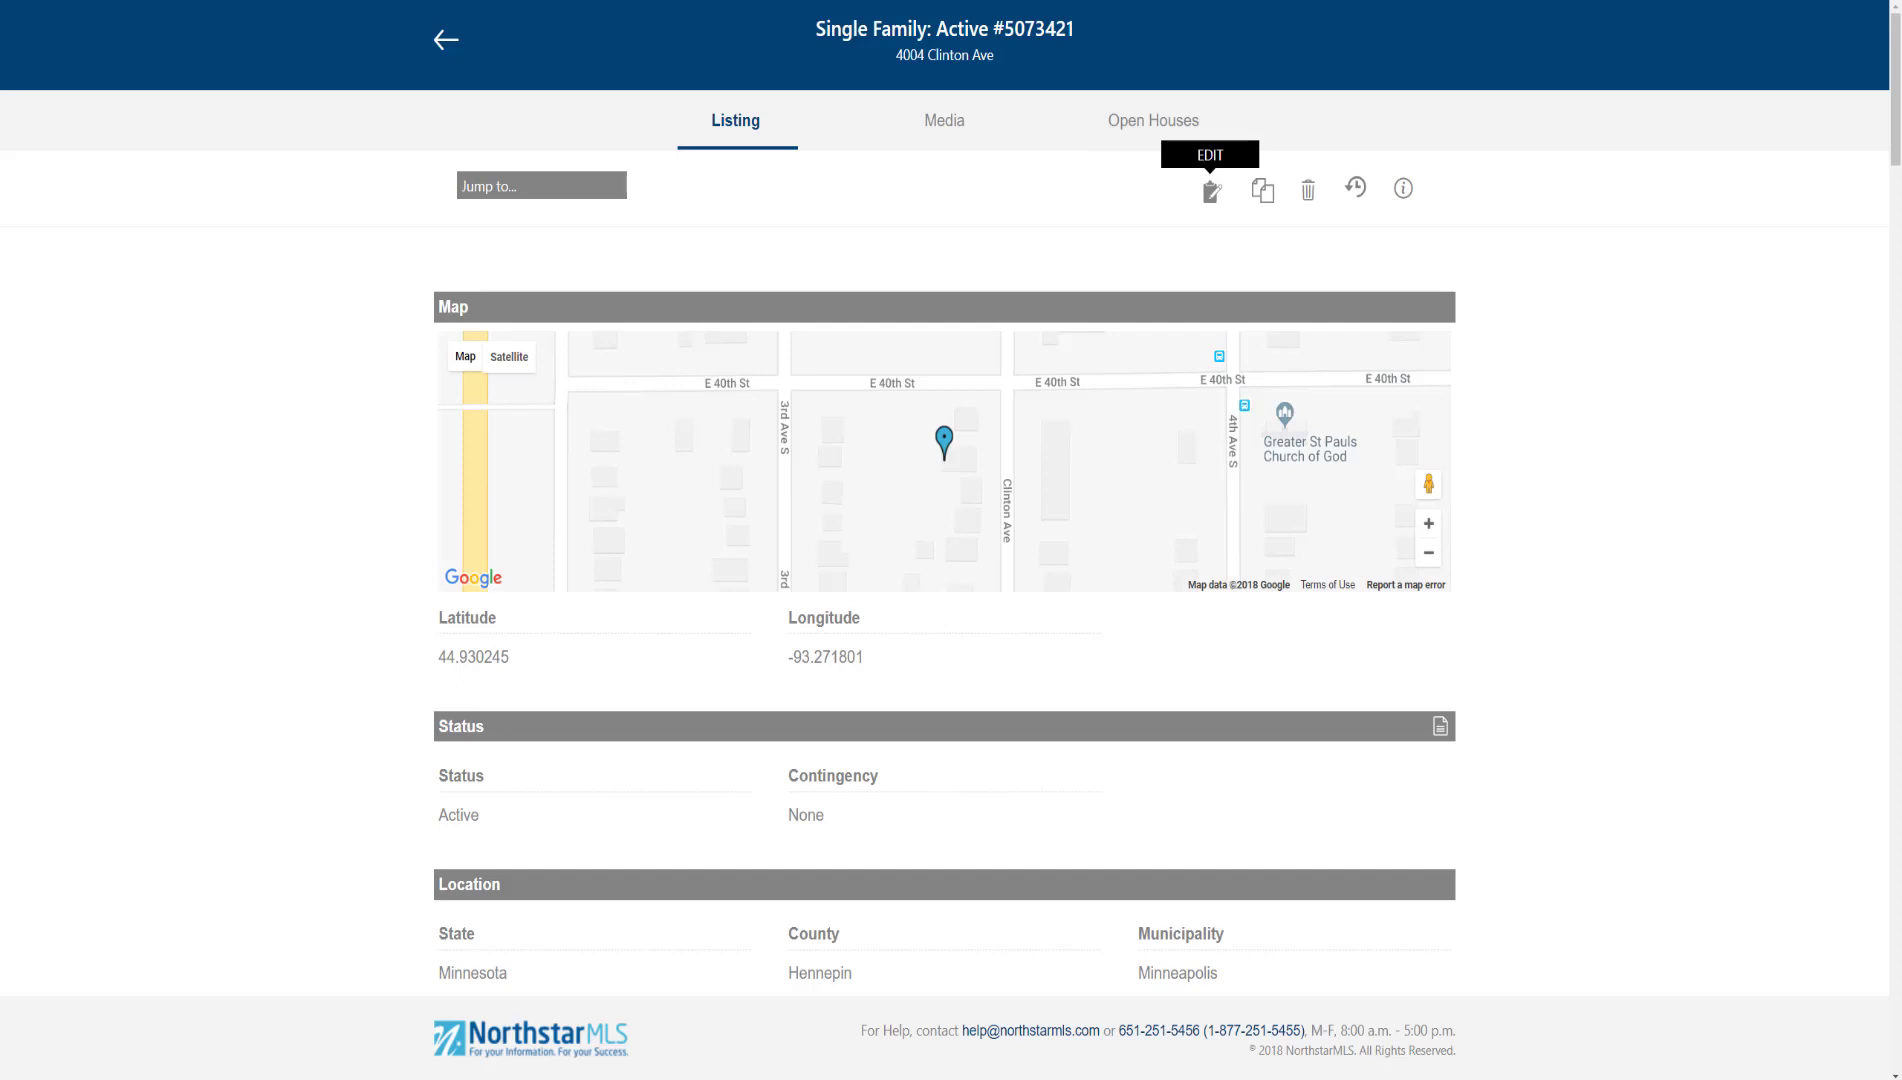
Open the listing's edit page and scroll through its listing history
click(1211, 190)
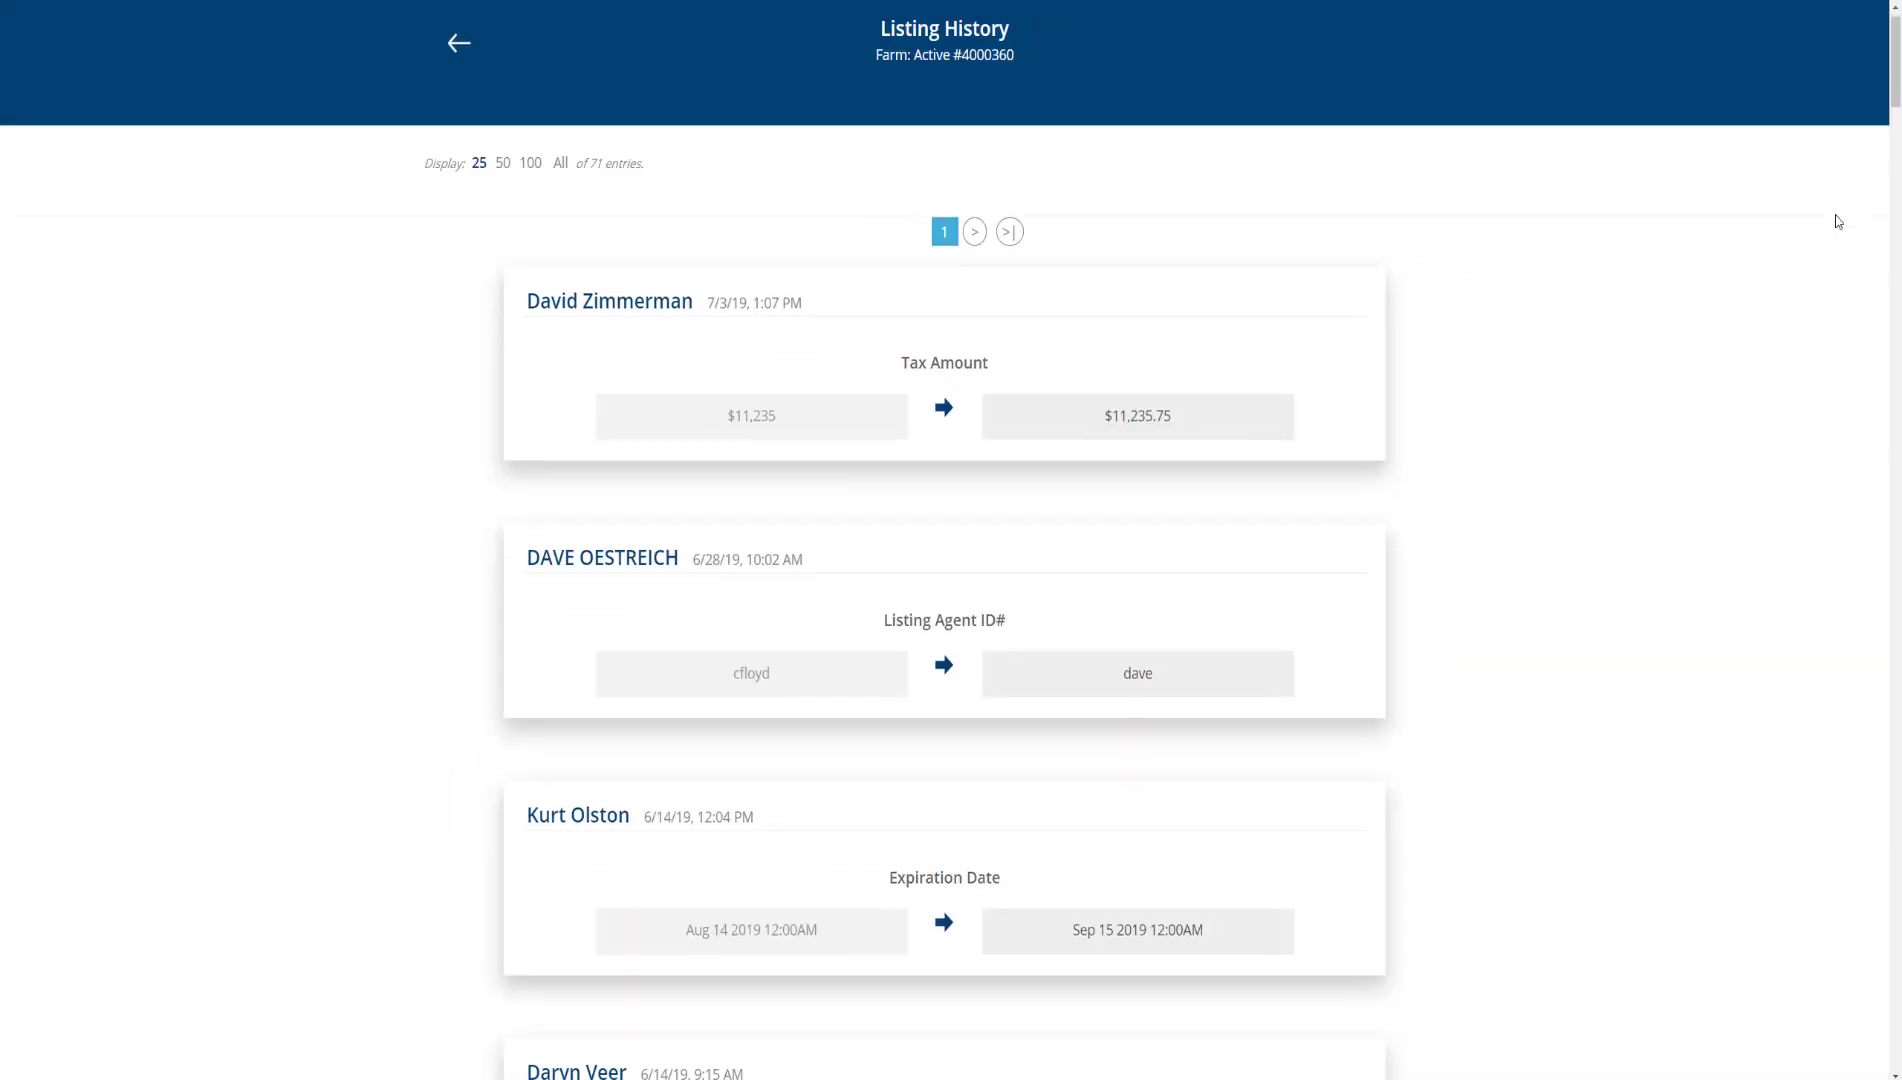
scroll(1835, 215, down, 3)
scroll(1837, 221, down, 3)
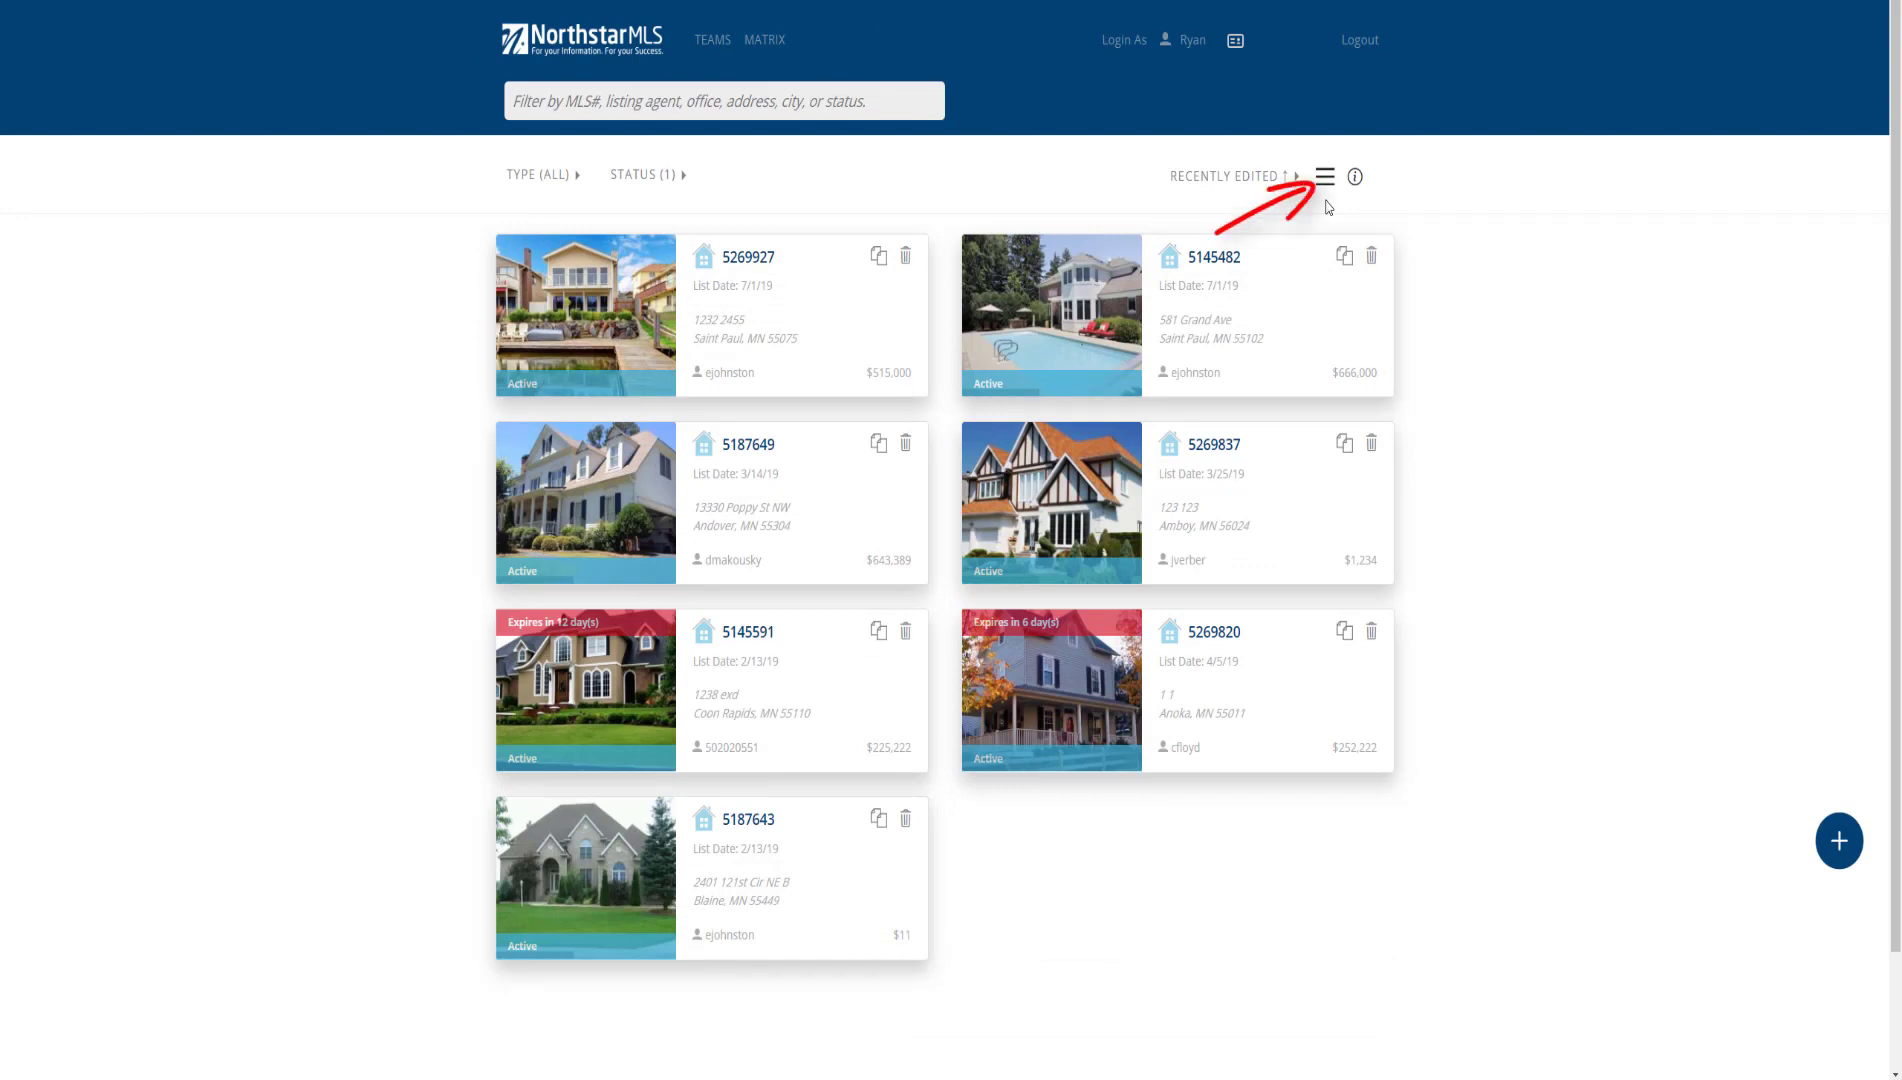
Switch to list view and sort rows by price ascending, $11 to $666,000
click(1326, 188)
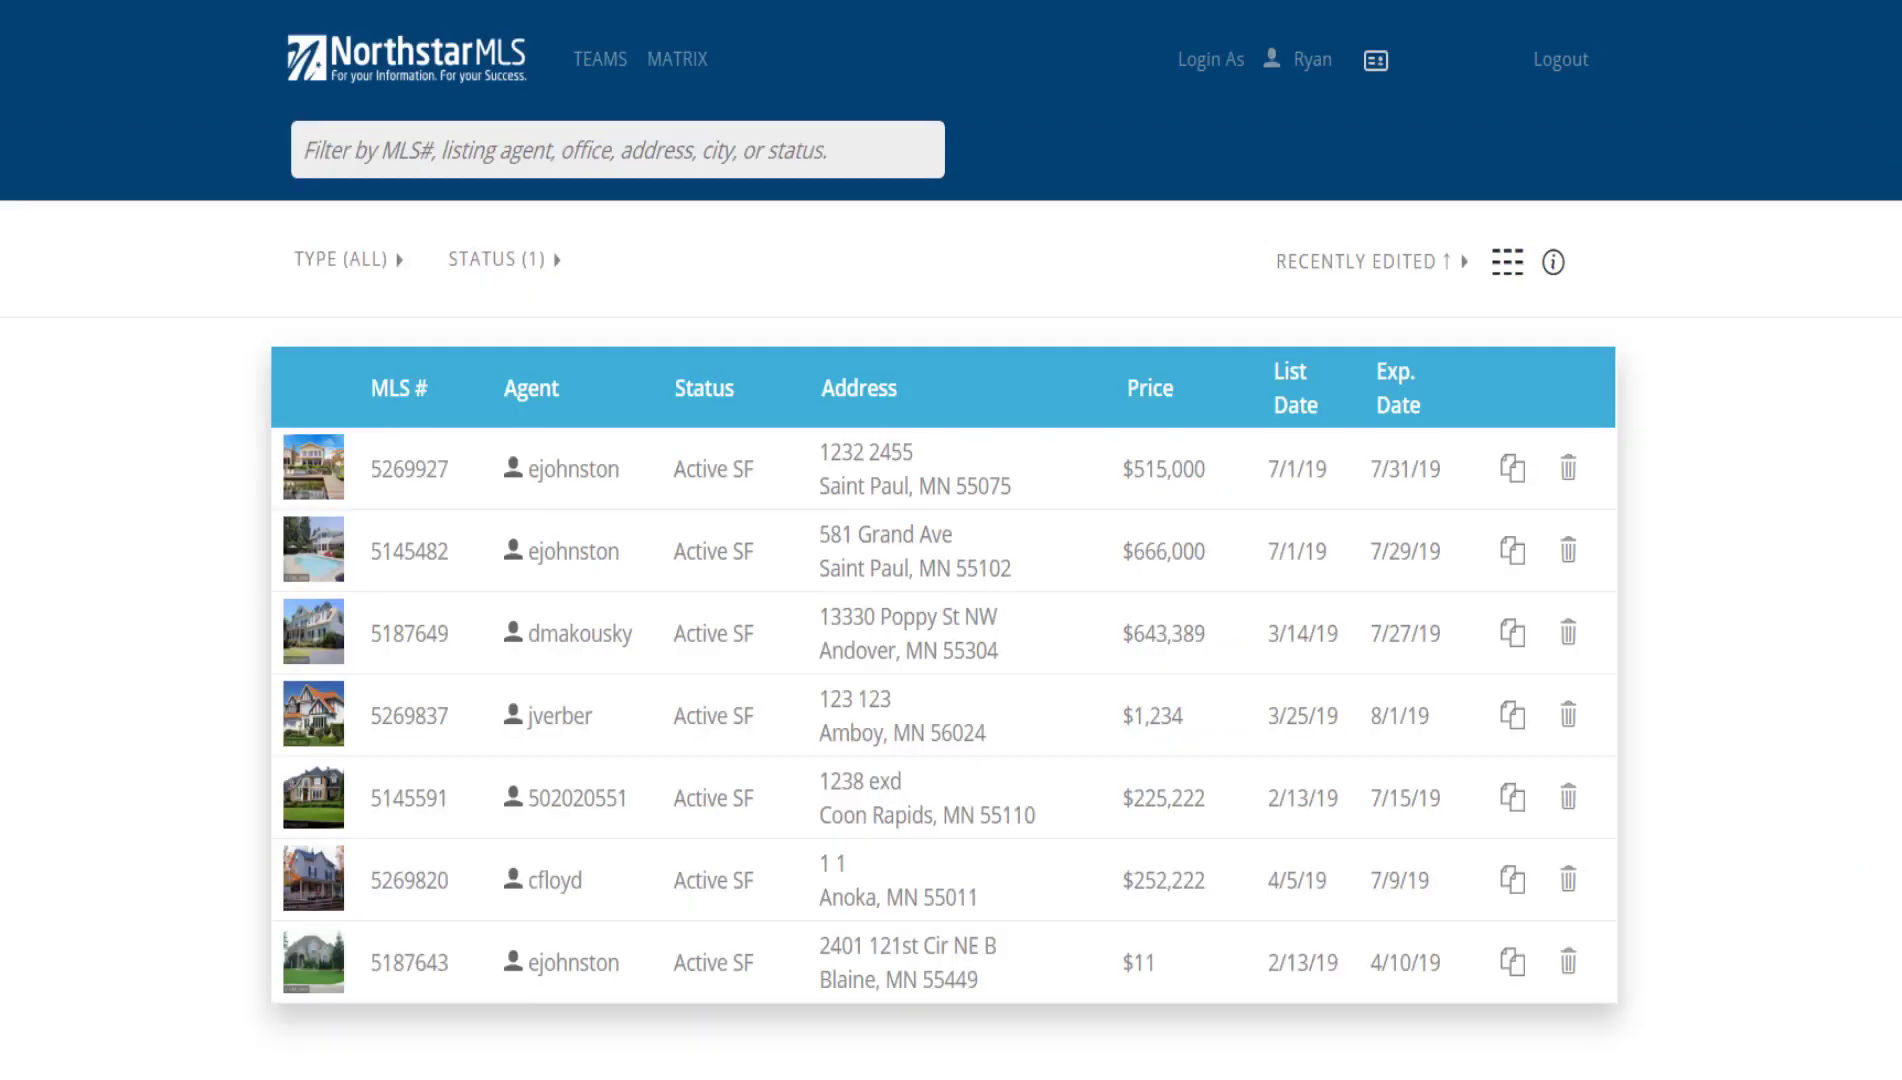
click(530, 390)
click(530, 390)
click(1145, 390)
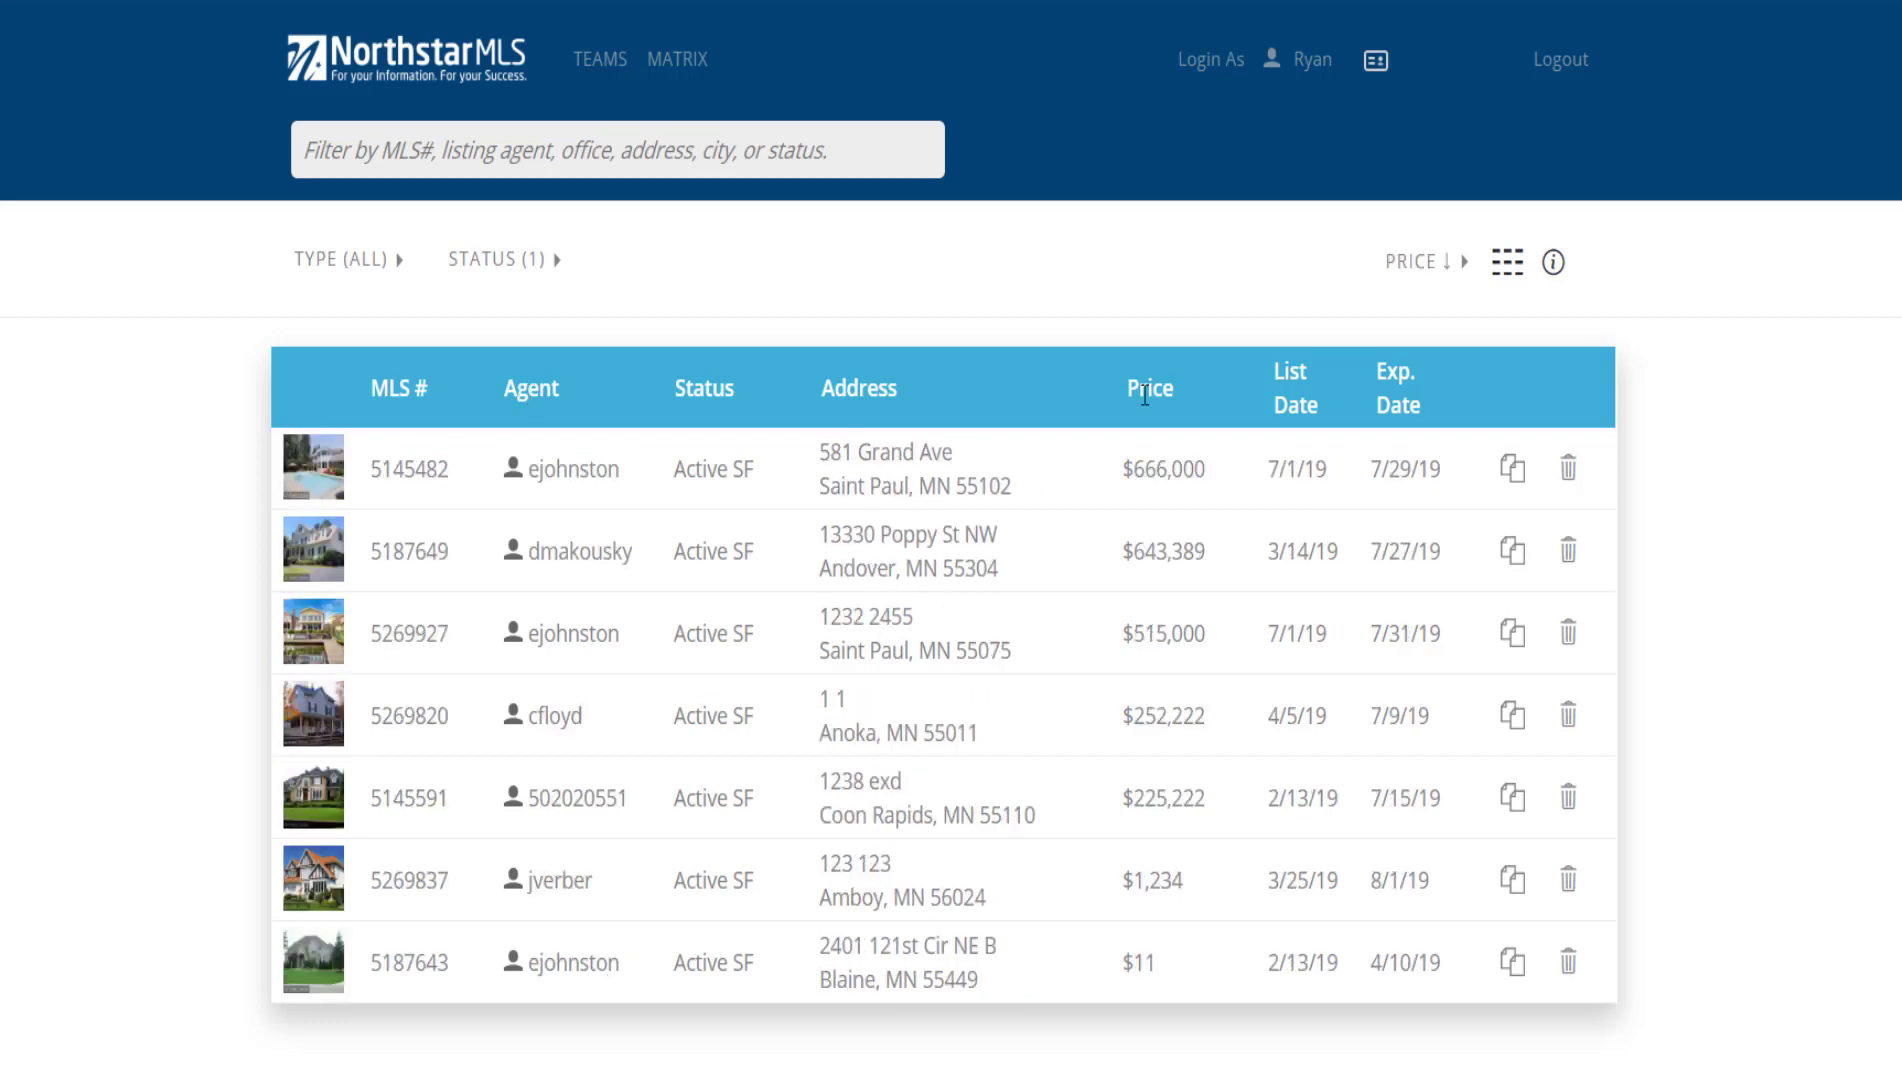
click(1145, 390)
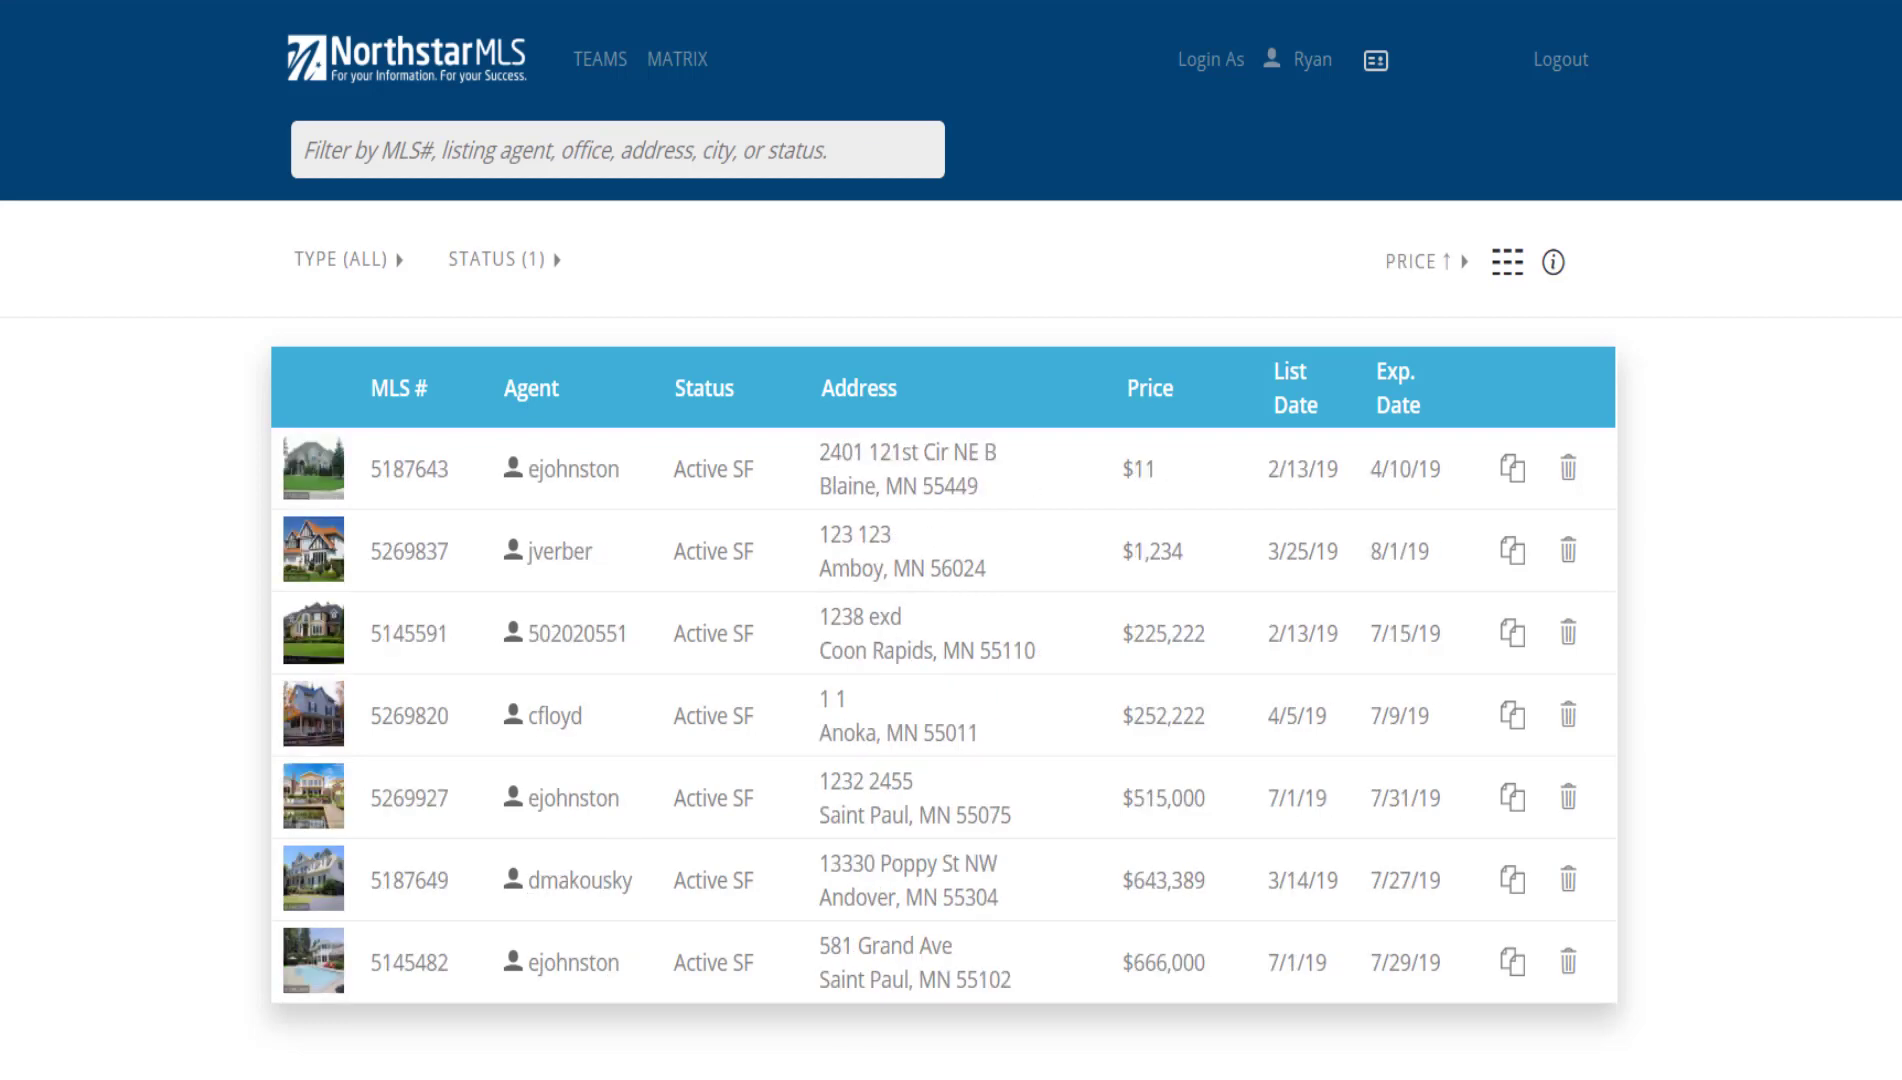